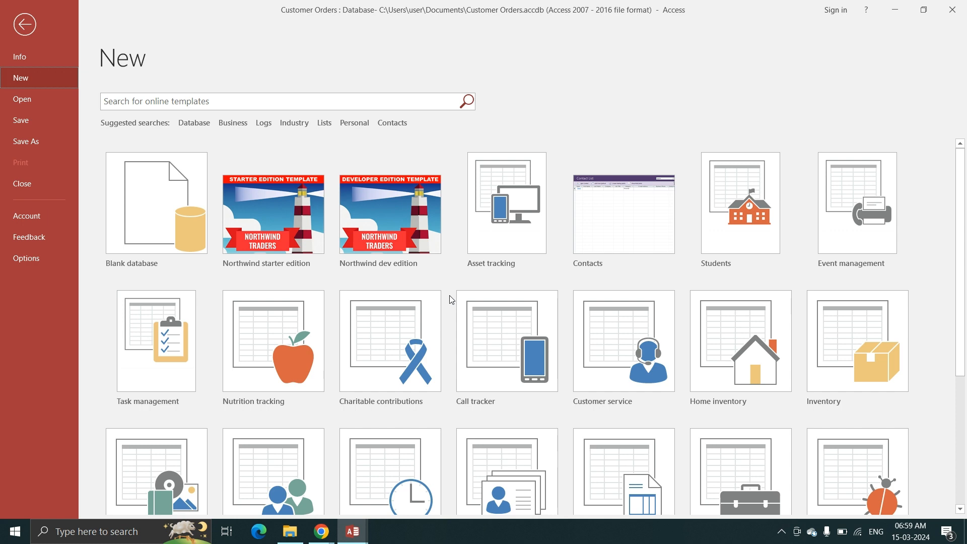
Create a blank database with the file name Order Details.
scroll(485, 374, down, 3)
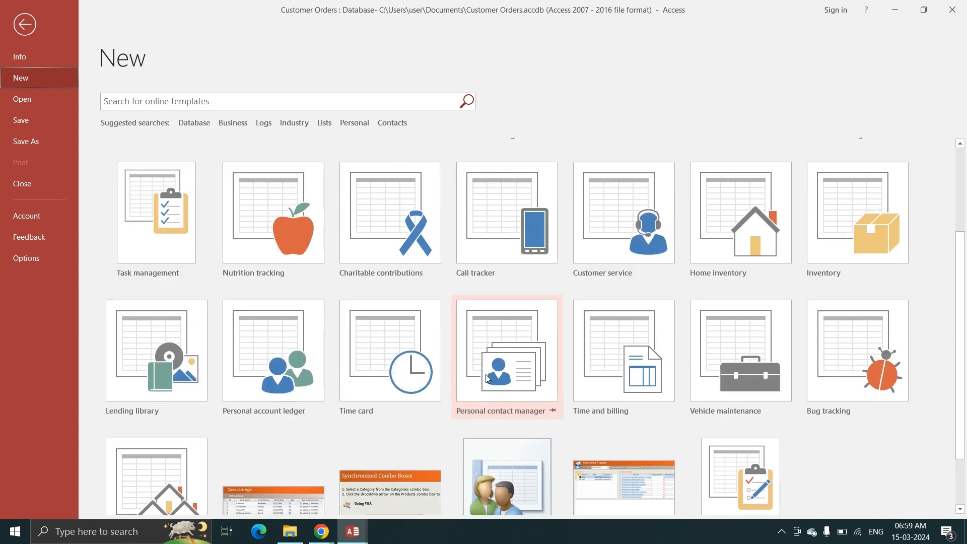
scroll(486, 378, up, 3)
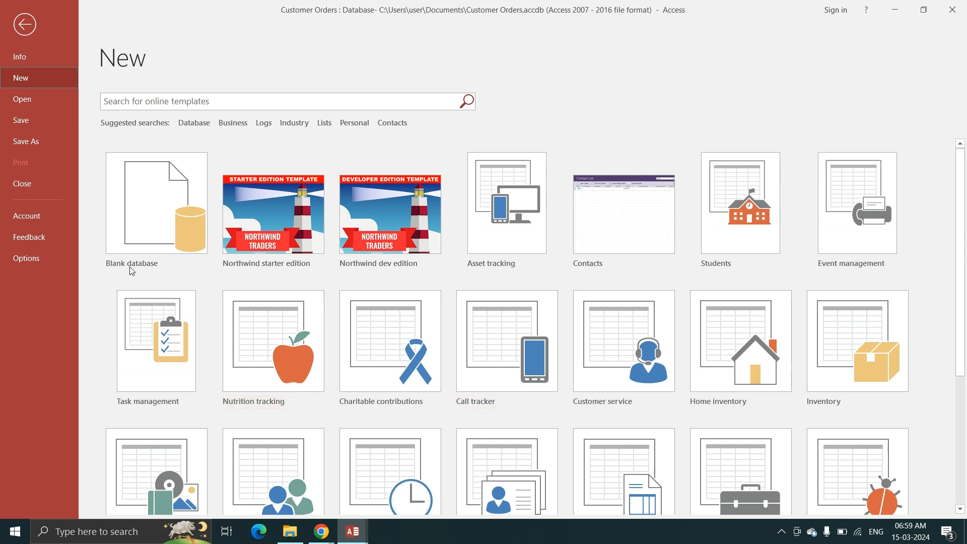
click(145, 211)
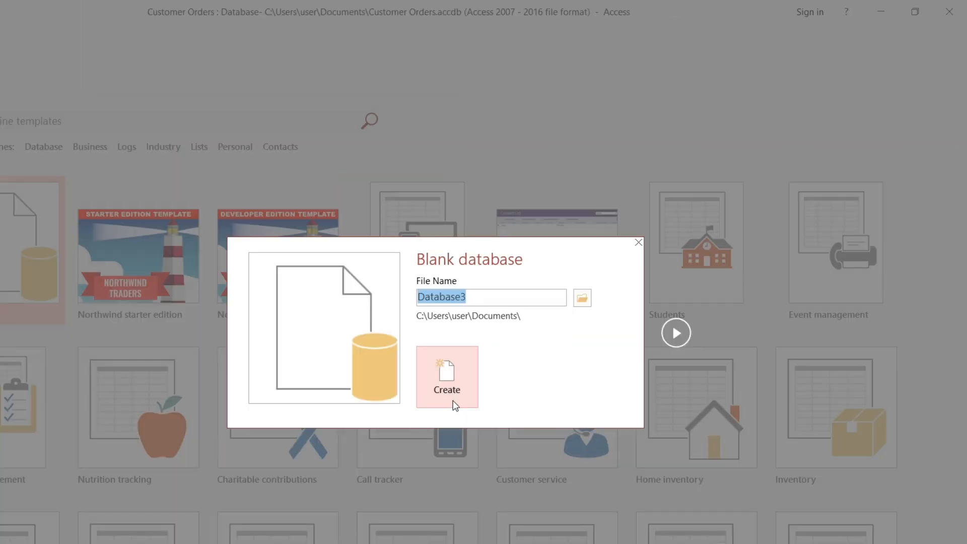
click(488, 293)
key(BackSpace)
key(BackSpace)
key(BackSpace)
key(BackSpace)
key(BackSpace)
key(BackSpace)
key(BackSpace)
key(BackSpace)
key(BackSpace)
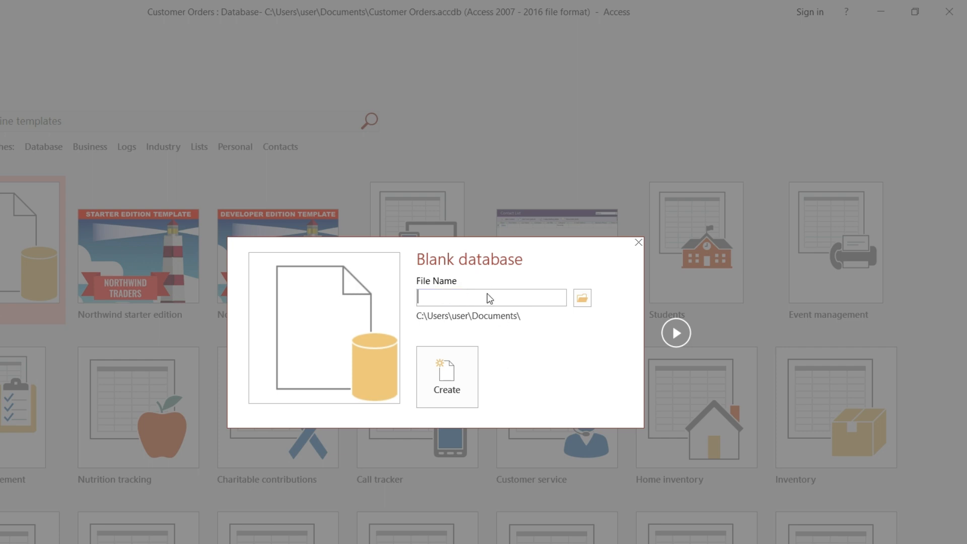
text(Order Details)
click(451, 375)
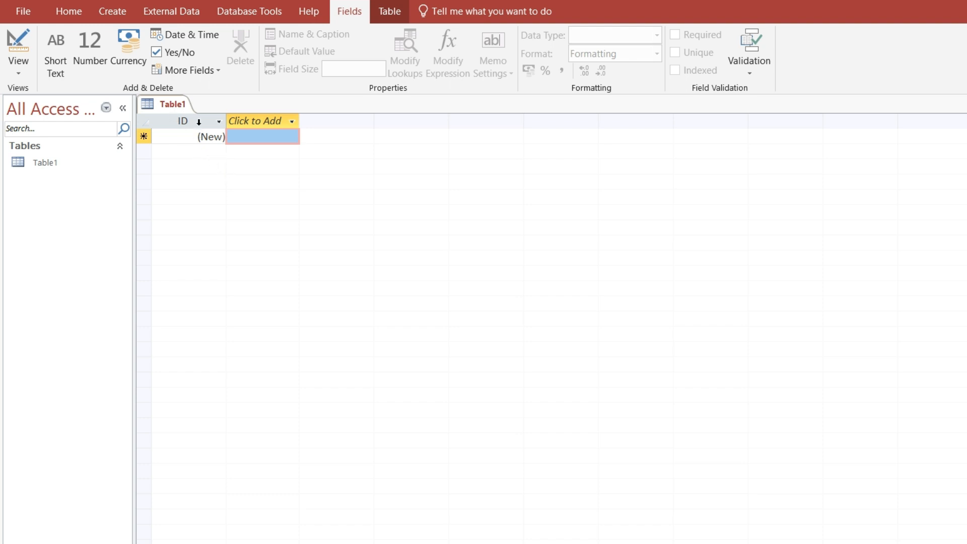
Rename the table's ID field as Customer ID.
double_click(200, 121)
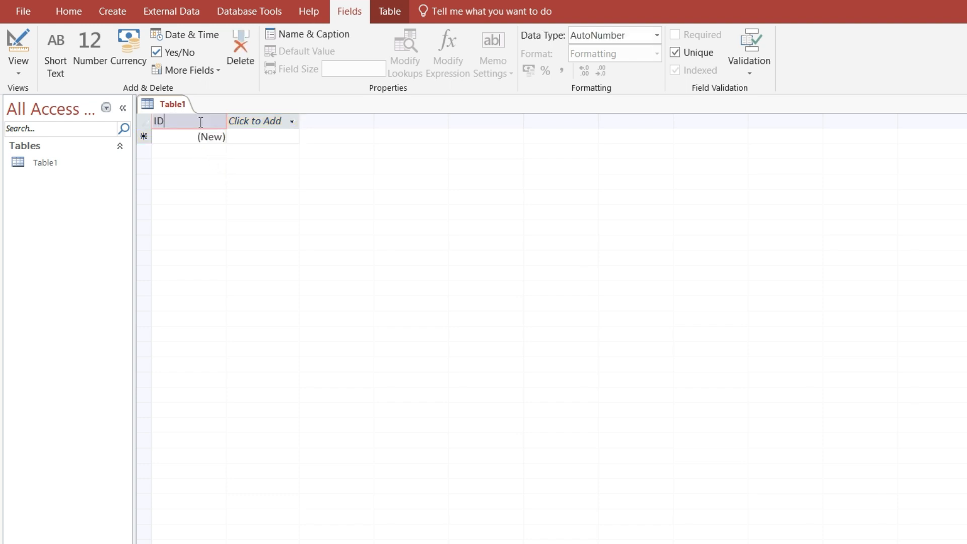
key(BackSpace)
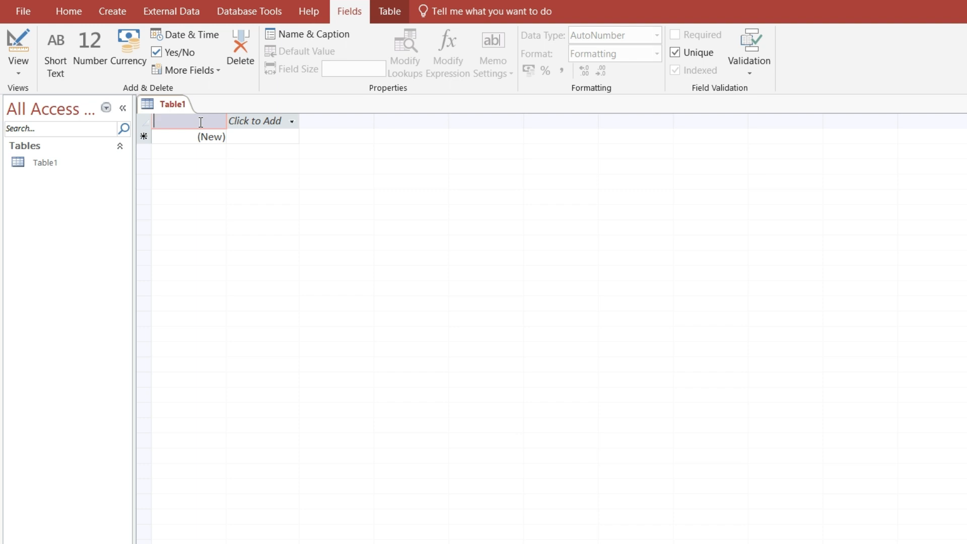
text(Customer ID)
key(Return)
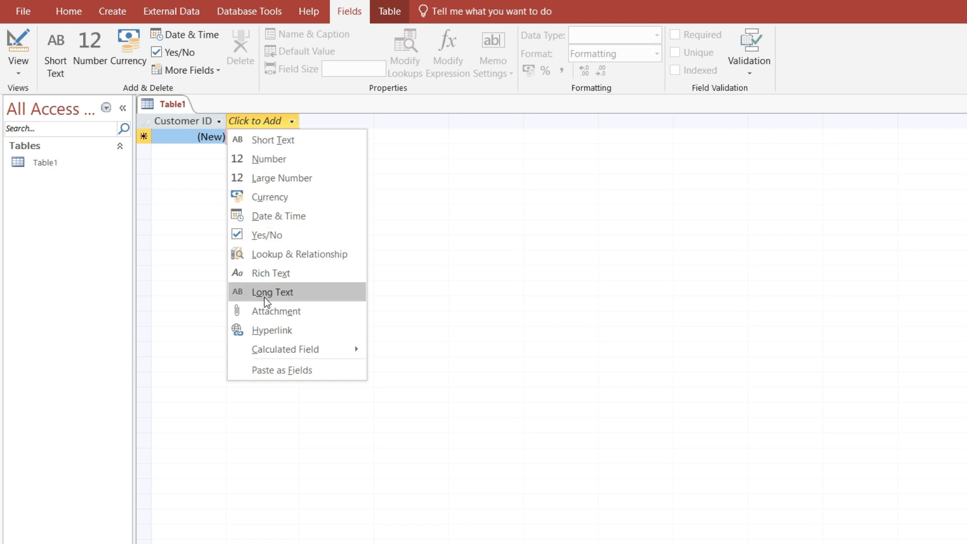
Add two Short Text fields named First Name and Last Name after Customer ID.
click(273, 135)
text(Fir)
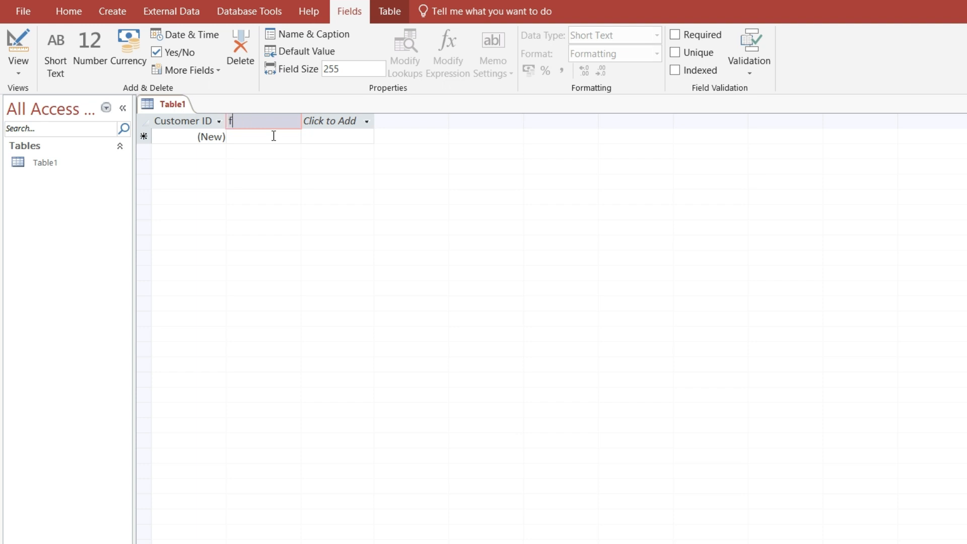
text(st Name)
key(Tab)
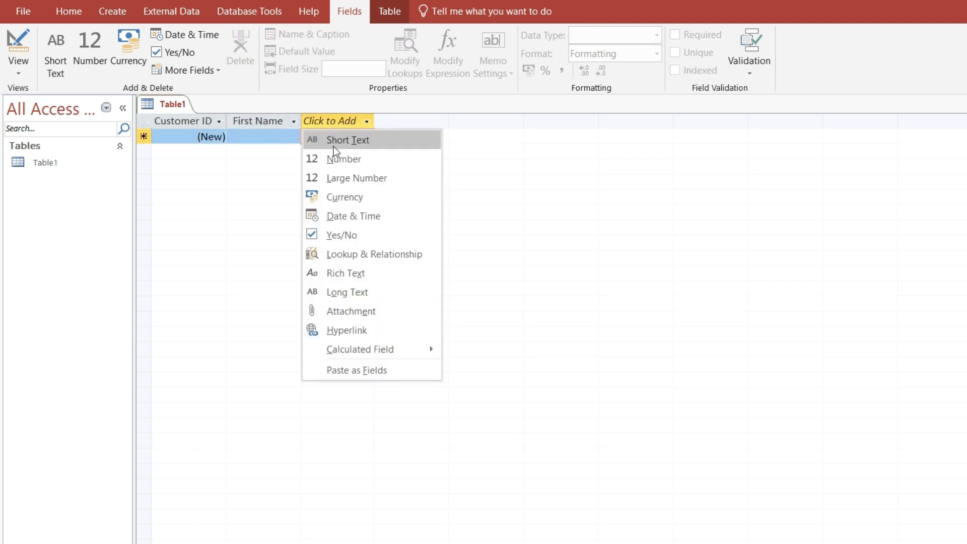
click(364, 143)
text(Last Name)
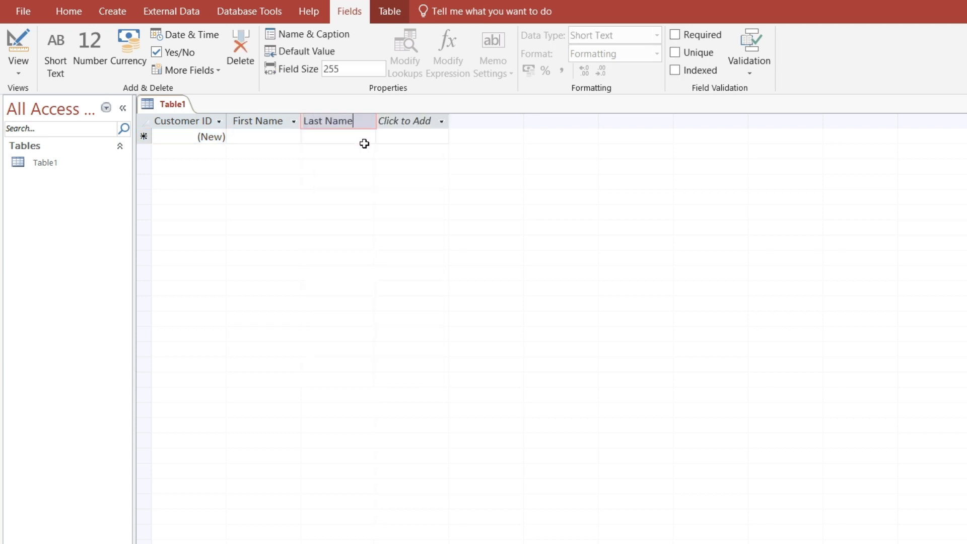
key(Tab)
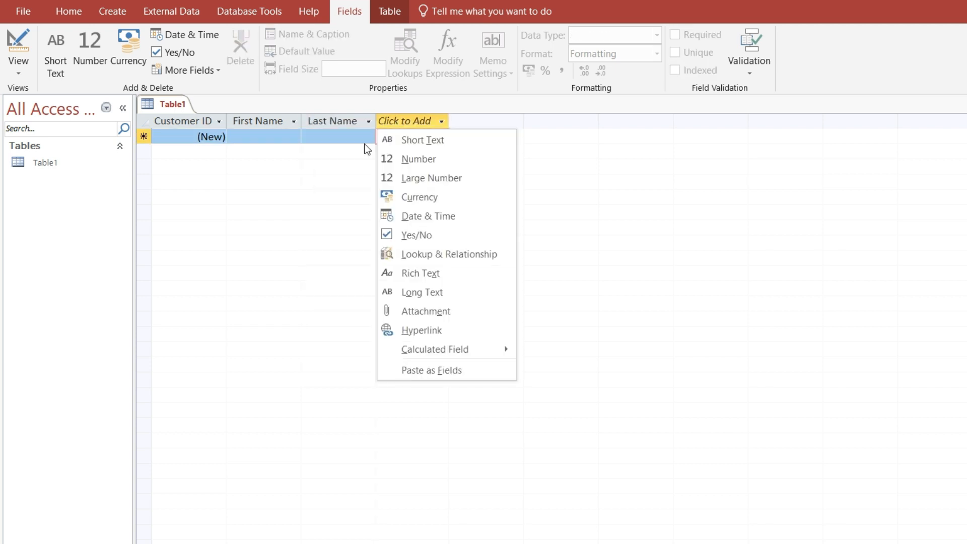
Add a Short Text field after Last Name and name it Email Address.
click(424, 142)
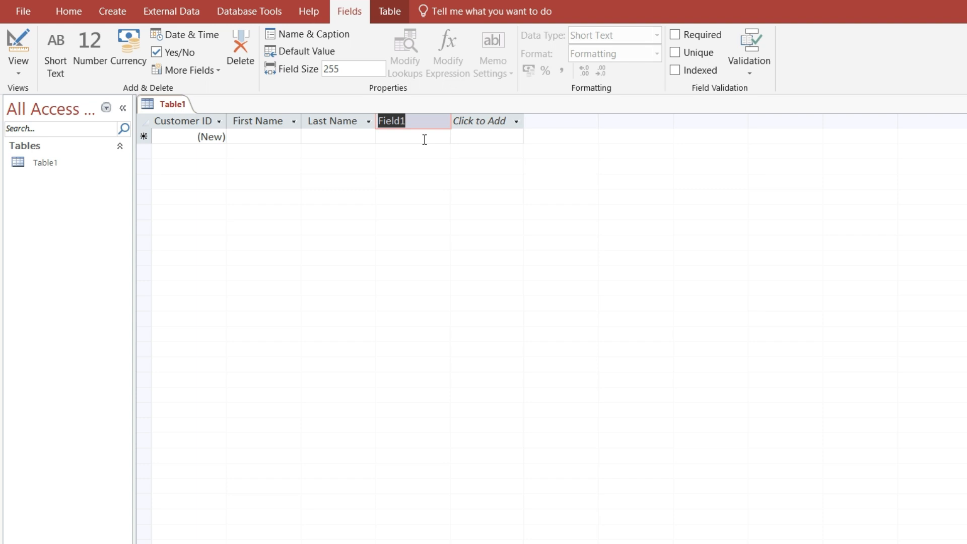
text(Address)
key(Tab)
key(Escape)
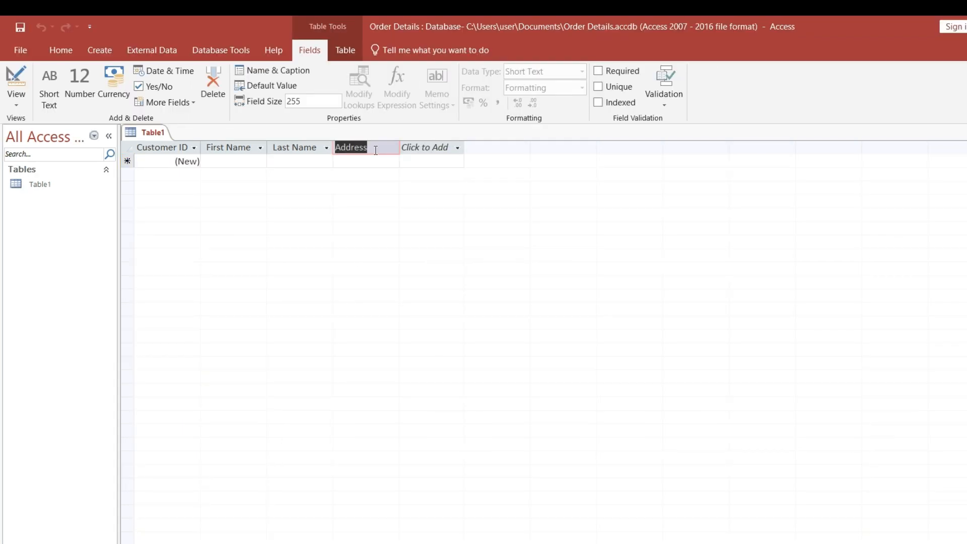
text(Emai)
text(Address)
key(Return)
Add two Short Text fields named Phone and Address after the email field.
click(436, 164)
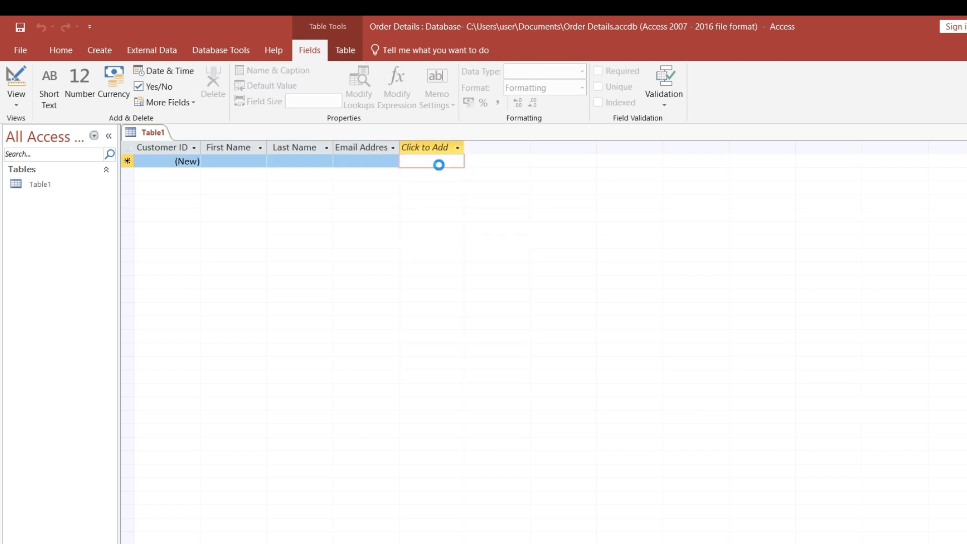
text(Phone)
key(Return)
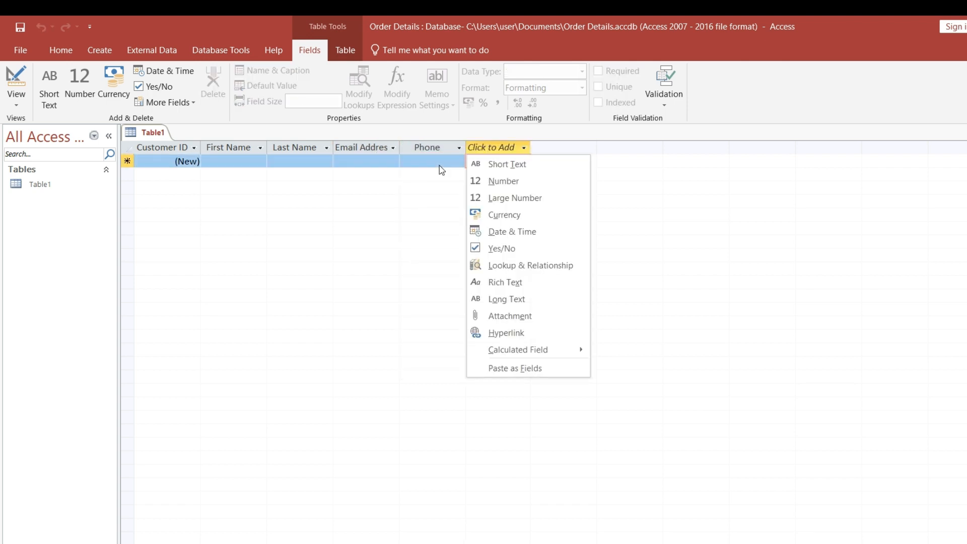
click(510, 169)
text(A)
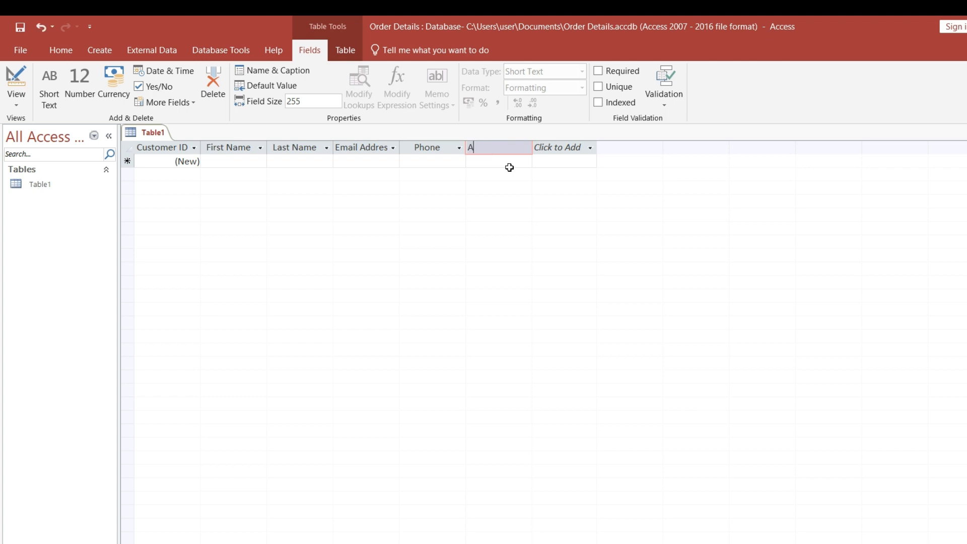
text(ddress)
key(Return)
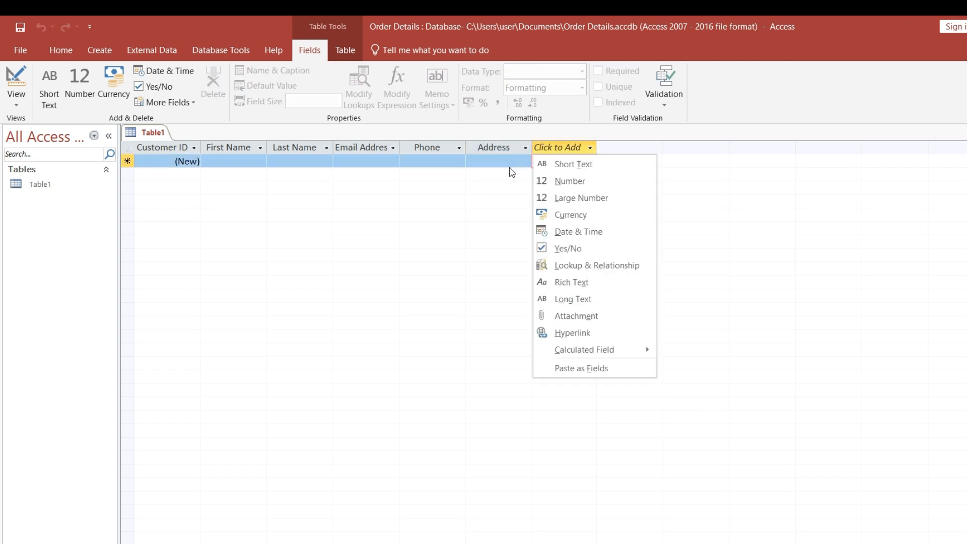
Add two Short Text fields named City and State after Address.
click(587, 170)
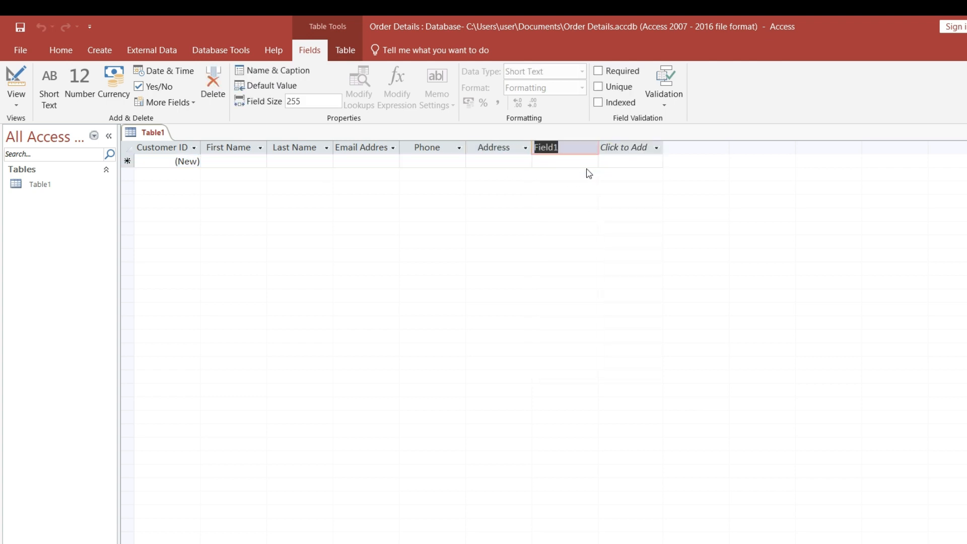
text(City)
key(Return)
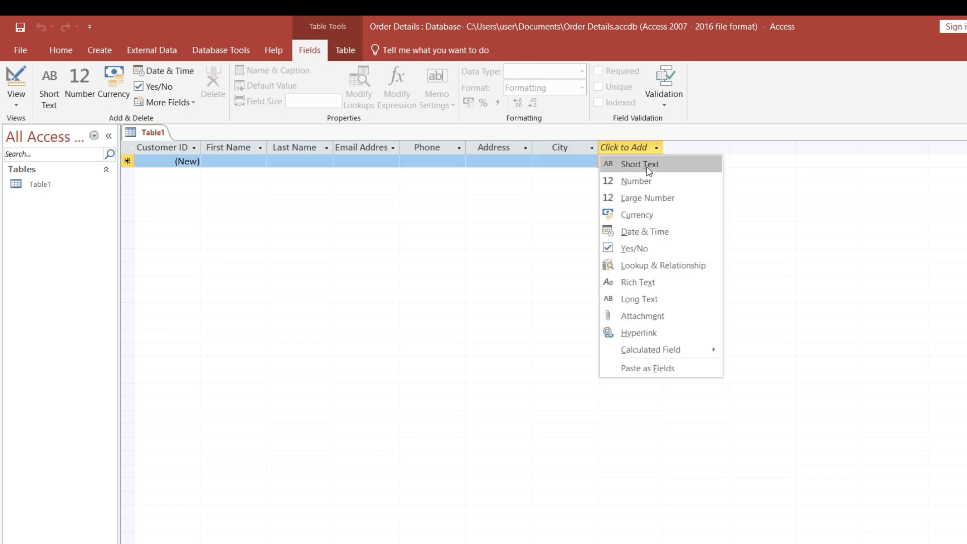
click(659, 167)
text(State)
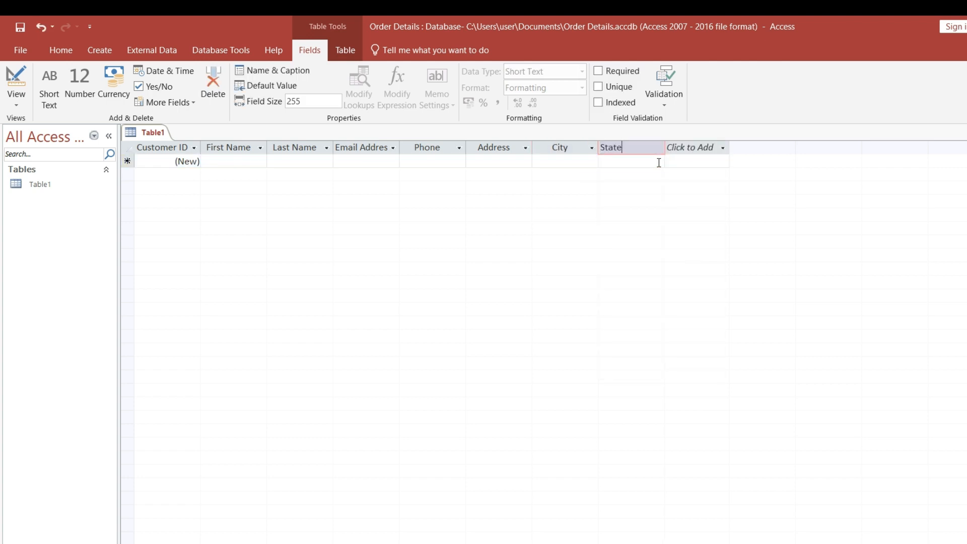
key(Return)
Add a Number field named Country after State.
click(727, 180)
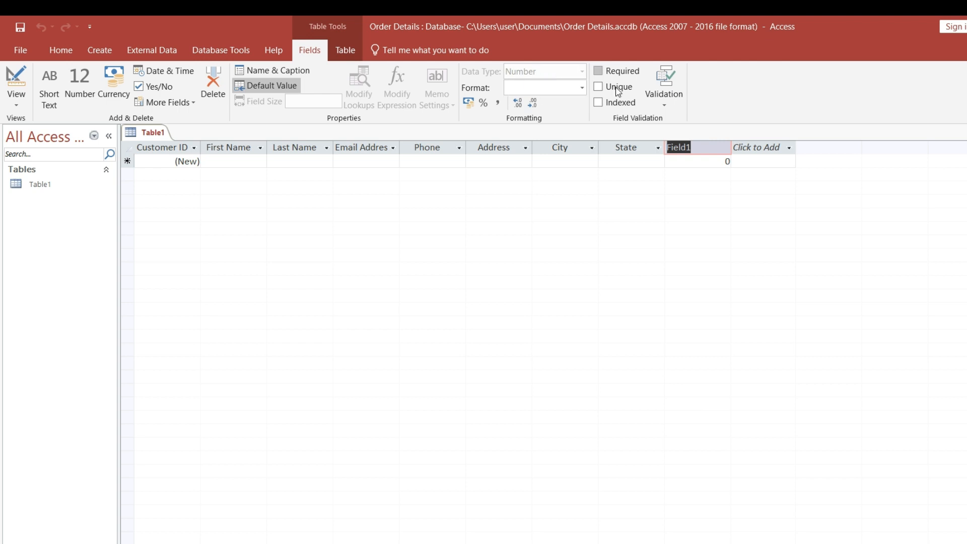
key(BackSpace)
text(Country)
key(Return)
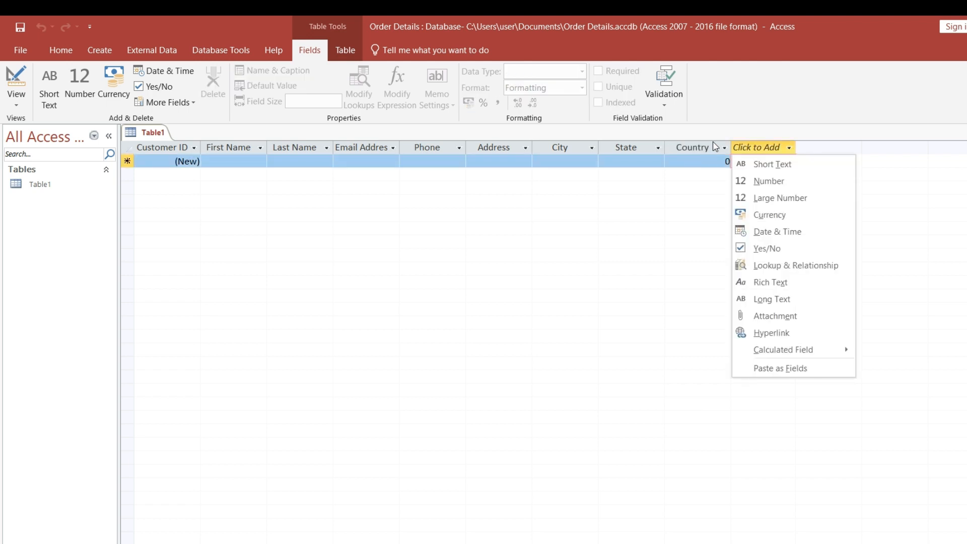
key(Escape)
Change the data type of the Country field to Short Text.
click(701, 151)
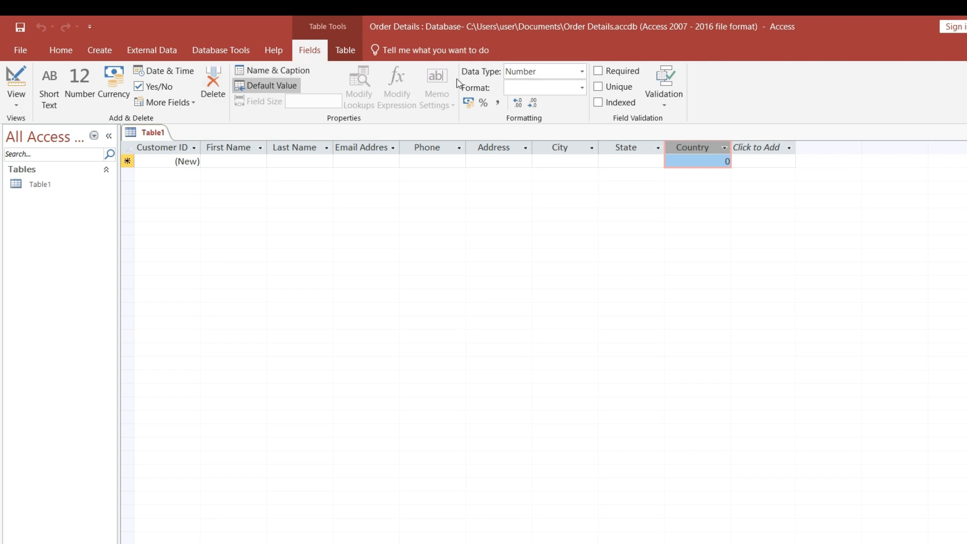
click(582, 71)
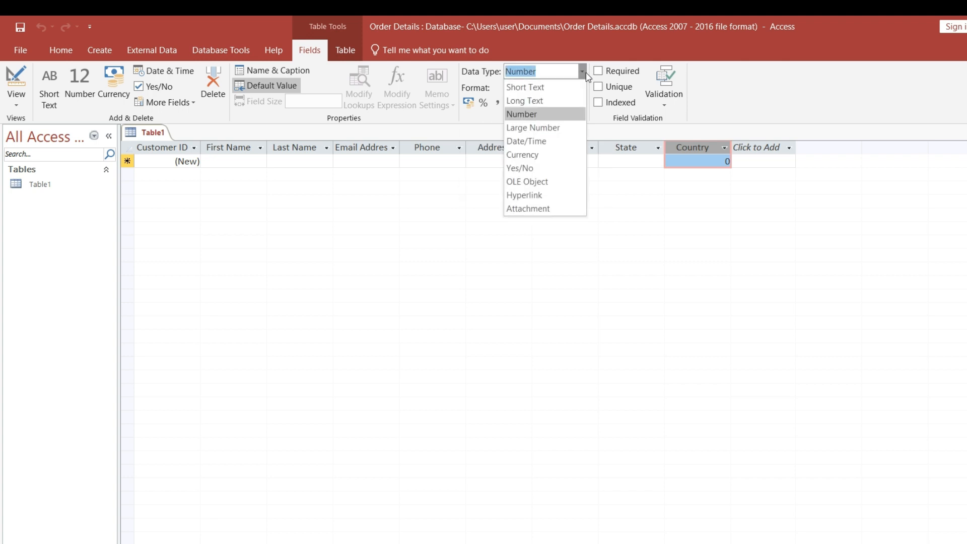
click(524, 87)
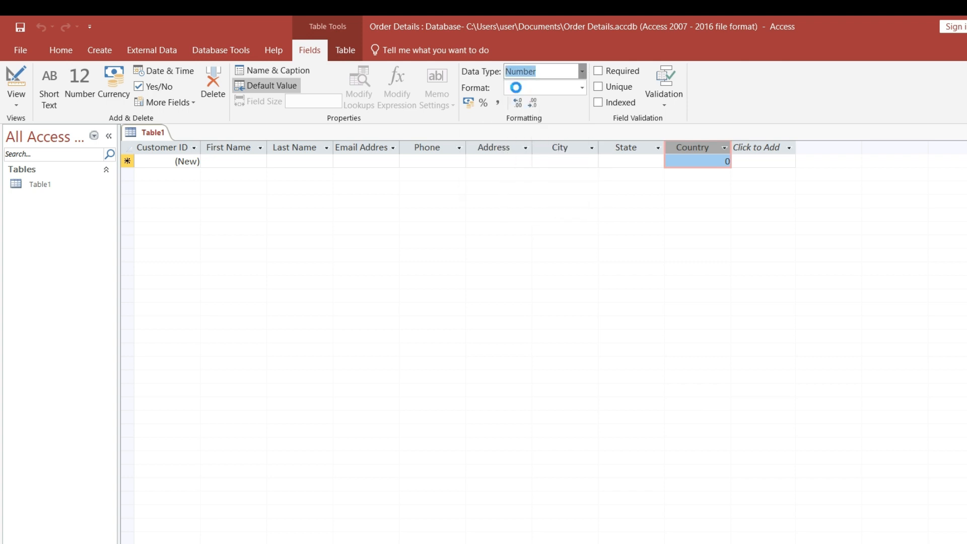
Add two Short Text fields named ZIP and Note after Country.
click(757, 149)
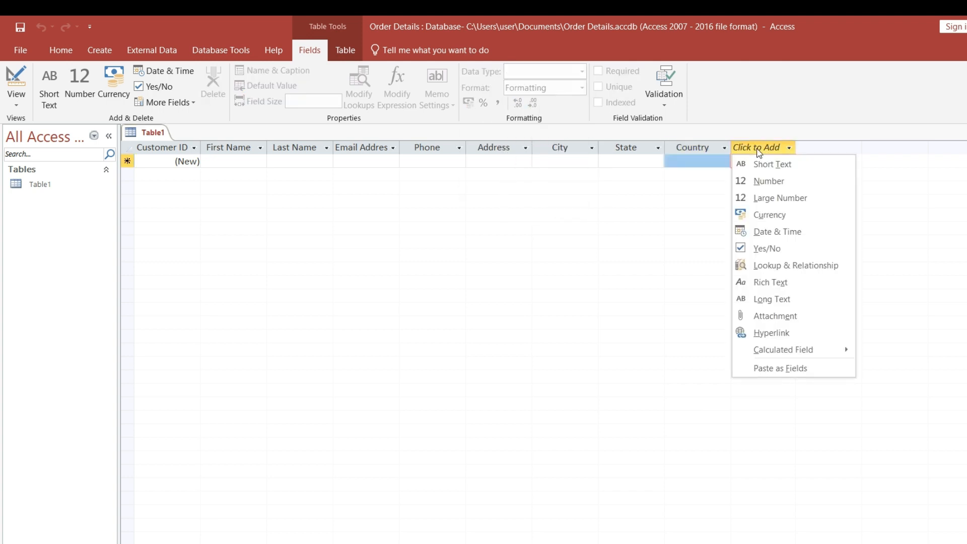
click(769, 167)
text(ZIP)
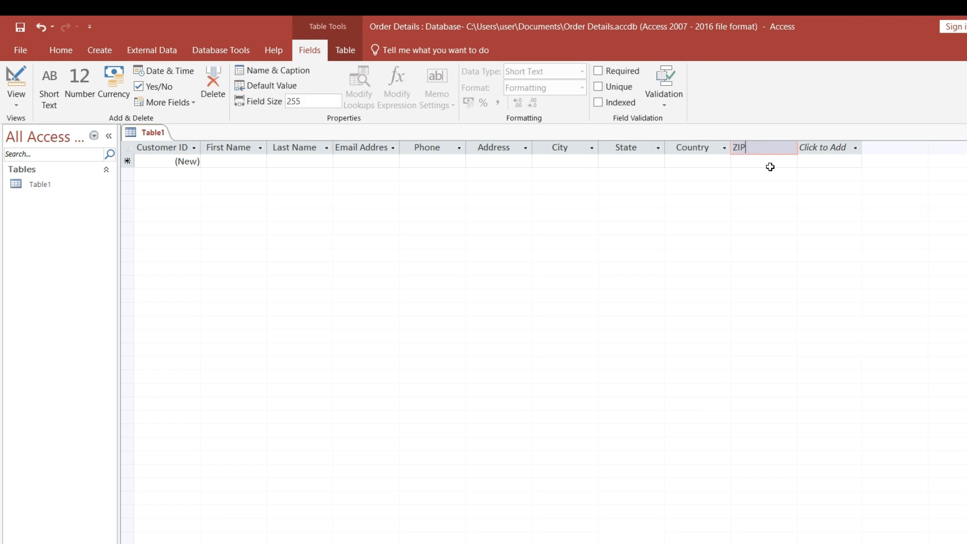
key(Return)
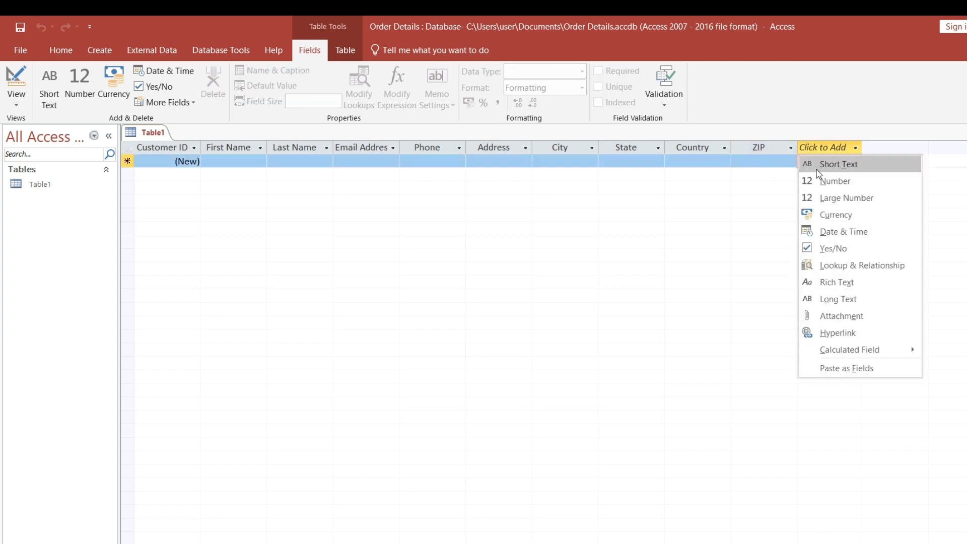
click(816, 171)
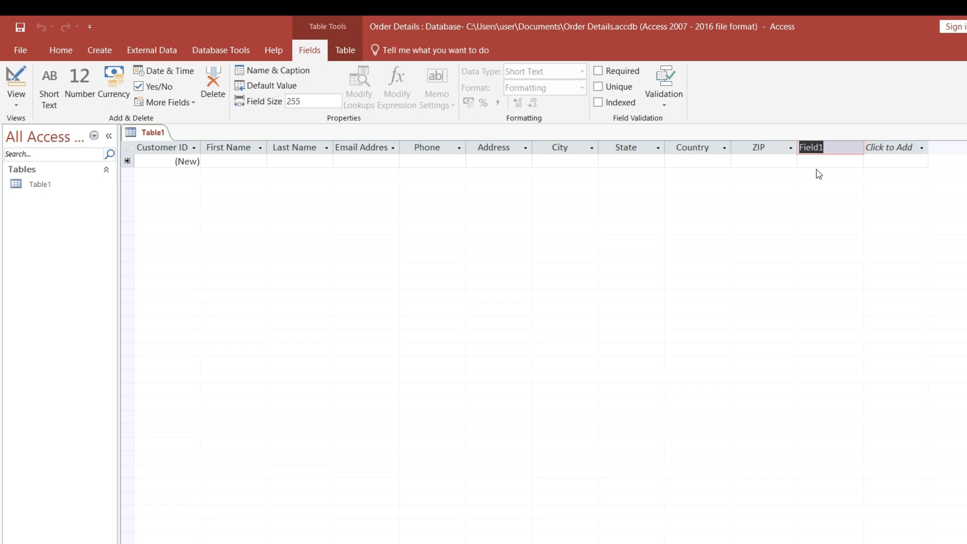
text(Note)
key(Return)
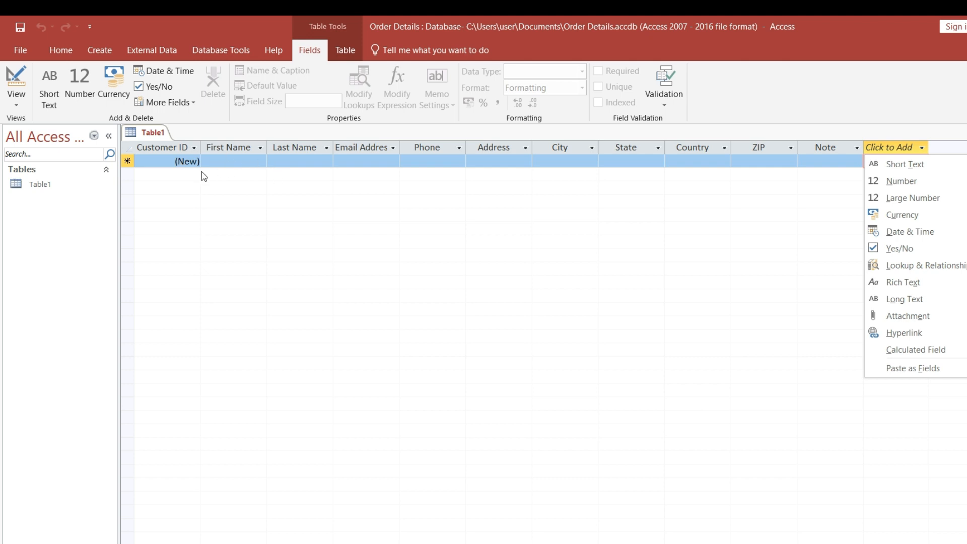
key(Escape)
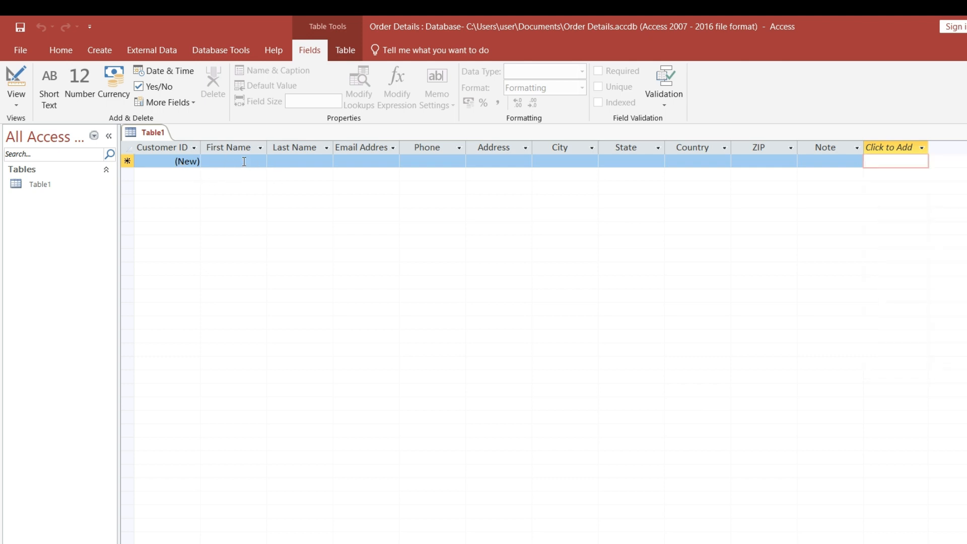
Enter the customer's first name and last name in the first record of the table.
click(244, 161)
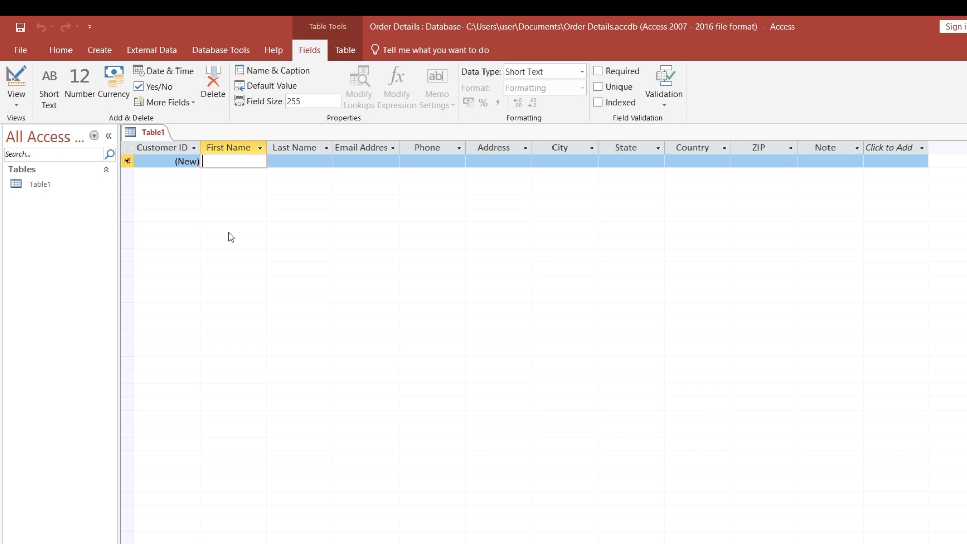
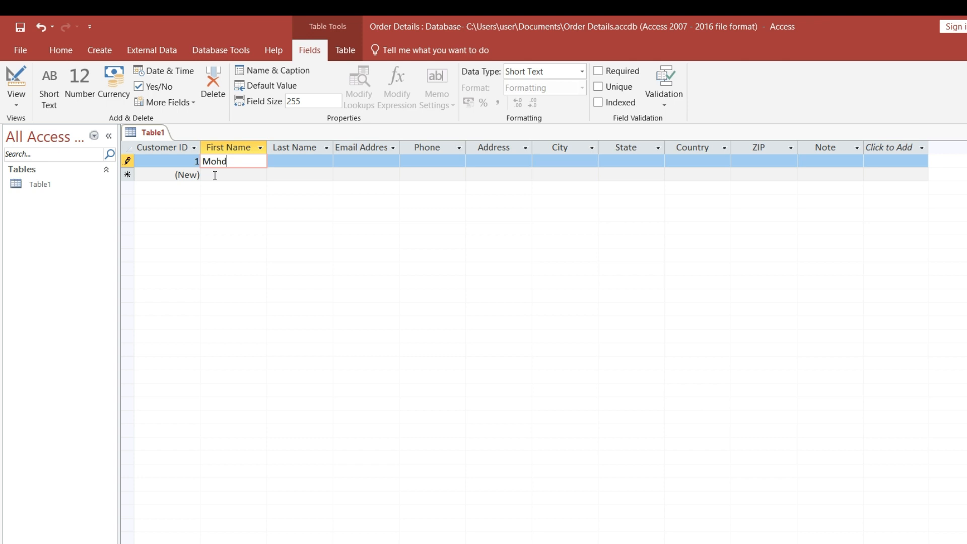
key(Tab)
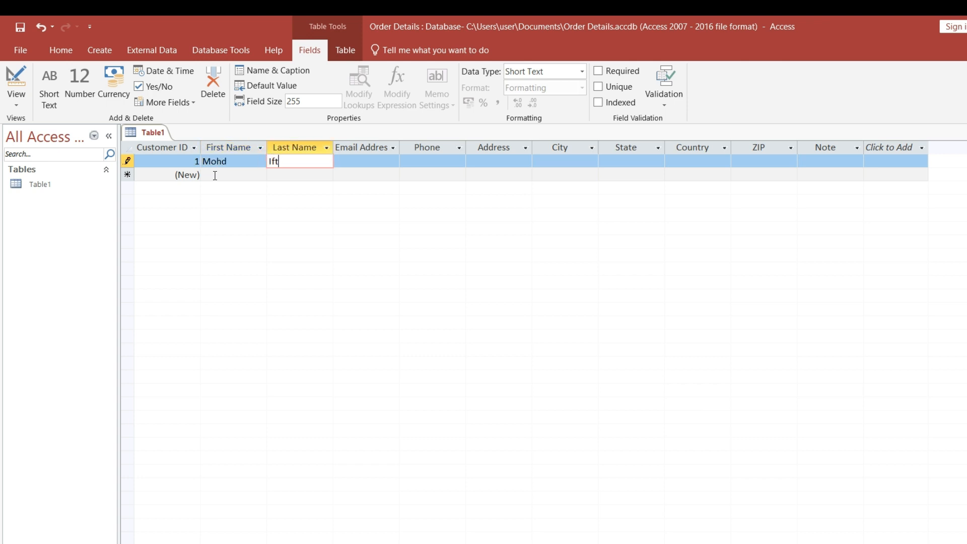
key(Tab)
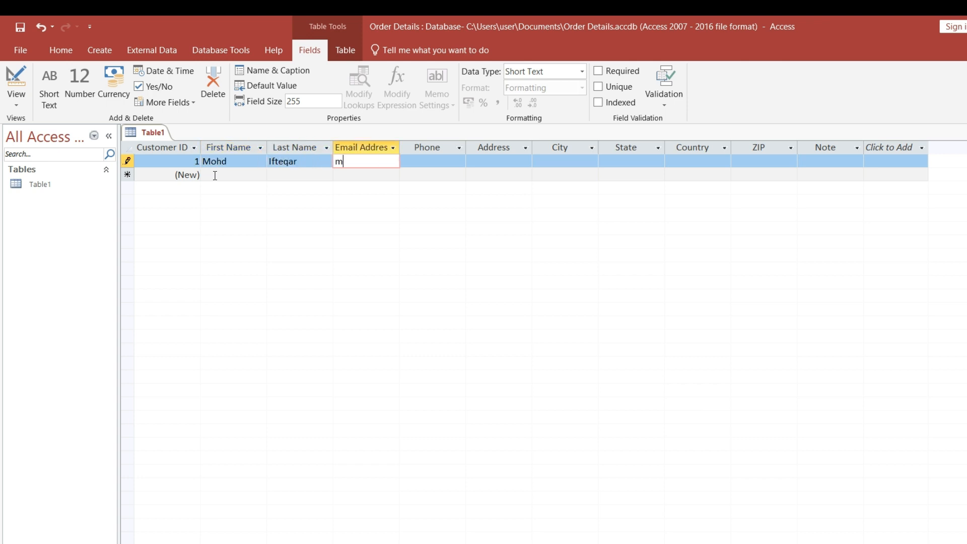
Fill in the first customer's email address and phone number.
key(Tab)
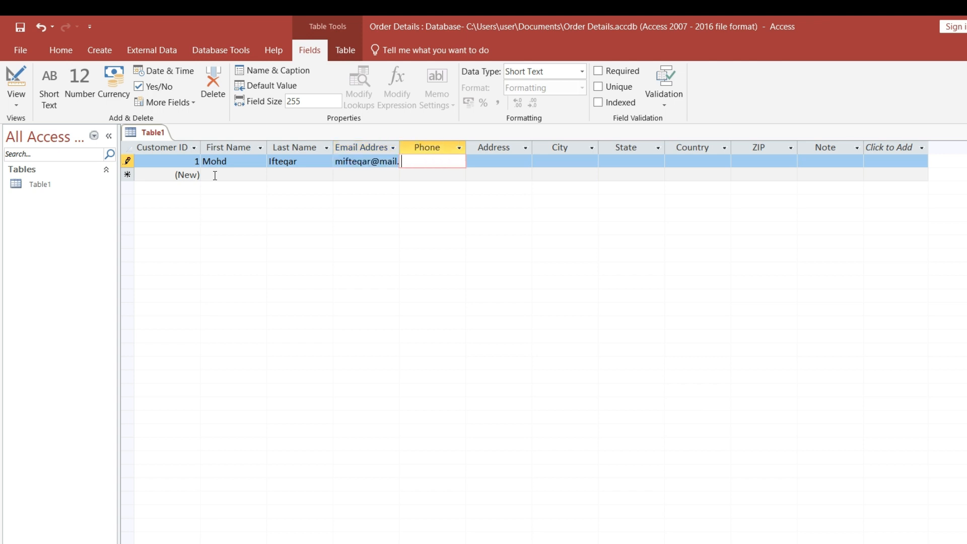
text(12345679)
key(Tab)
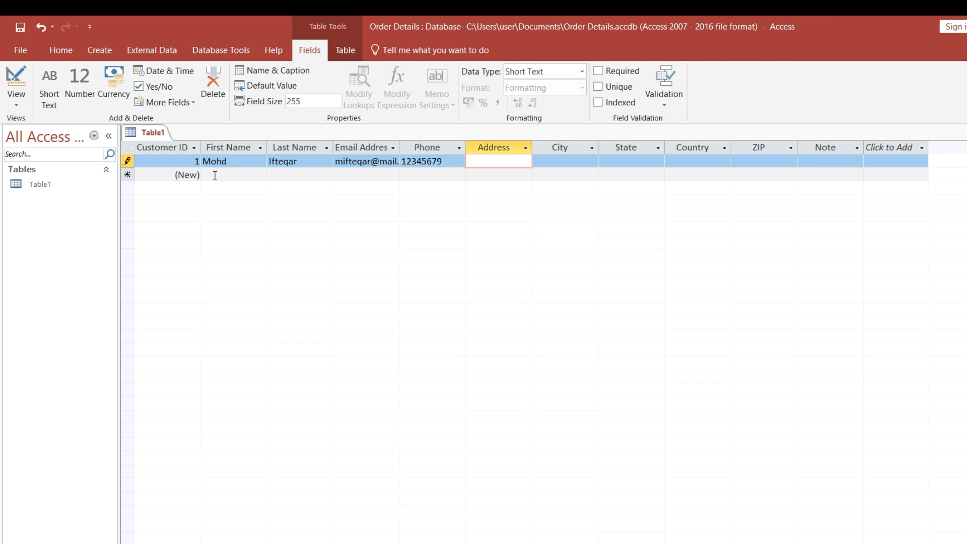
Fill in the first customer's street address in the Address field.
text(123 main st)
key(Tab)
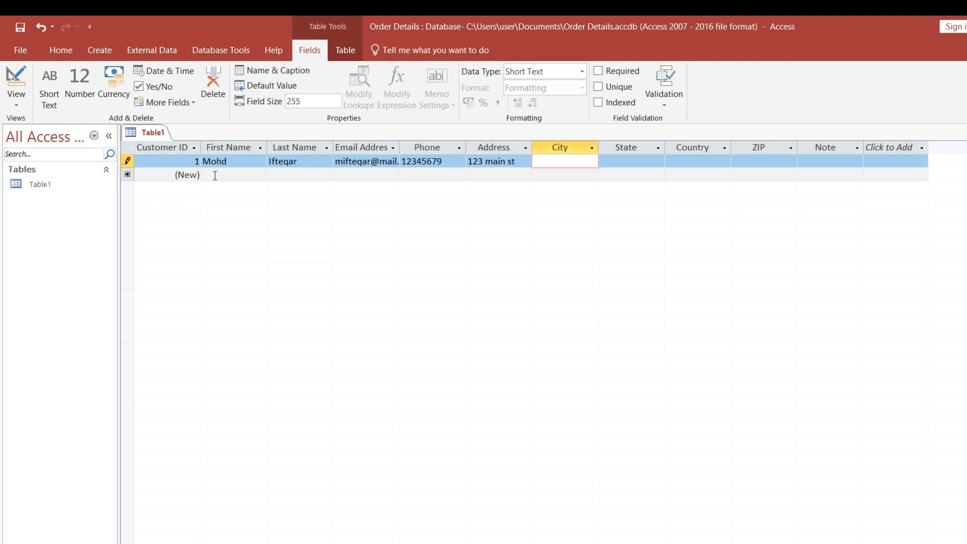
Fill in the first customer's city, state, country and ZIP code.
text(Hyd)
key(Tab)
text(TS)
key(Tab)
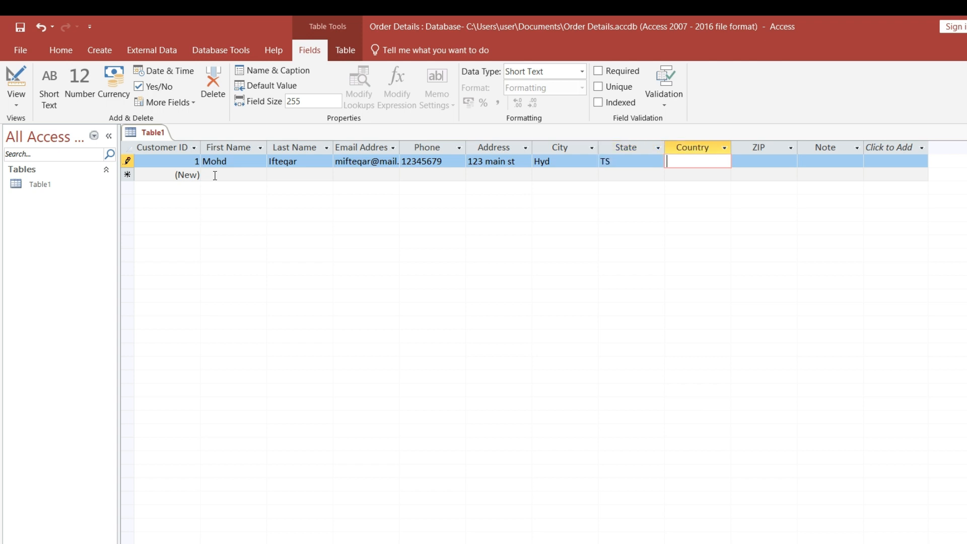
text(India)
key(Tab)
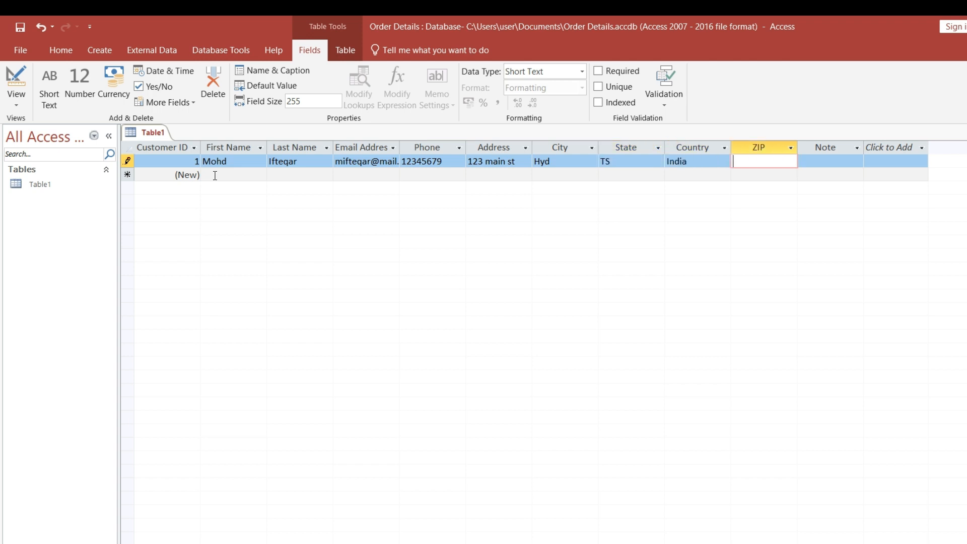
text(50064)
key(Tab)
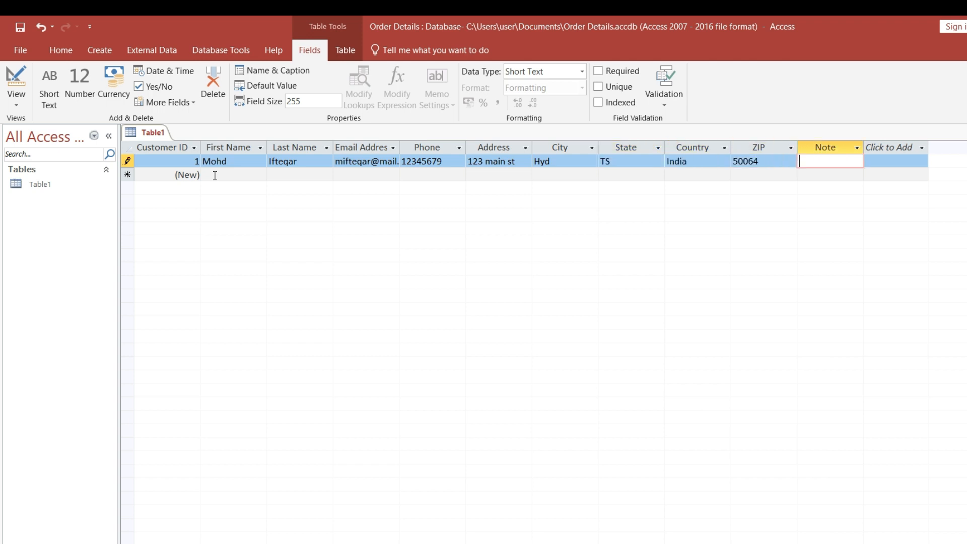
Set the first customer's Note to "Order" and complete the record.
text(offic)
key(BackSpace)
key(BackSpace)
key(BackSpace)
key(BackSpace)
key(BackSpace)
text(Order)
key(Tab)
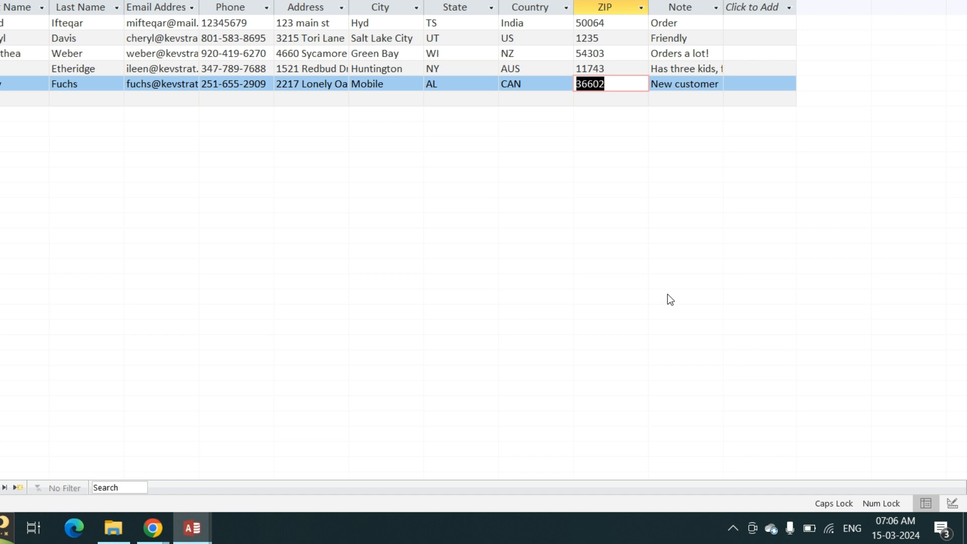
Switch the table to Design View, saving it as Customers, and return to Datasheet View.
click(951, 504)
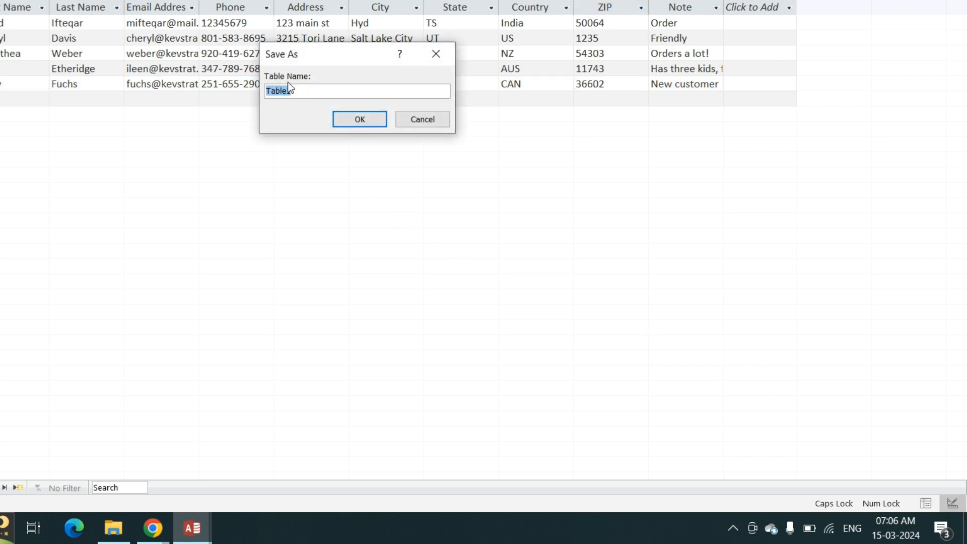
click(319, 94)
key(Caps_Lock)
key(BackSpace)
key(BackSpace)
key(BackSpace)
key(BackSpace)
key(BackSpace)
key(BackSpace)
text(c)
key(Caps_Lock)
key(BackSpace)
text(C)
key(Caps_Lock)
text(ustomers)
click(366, 122)
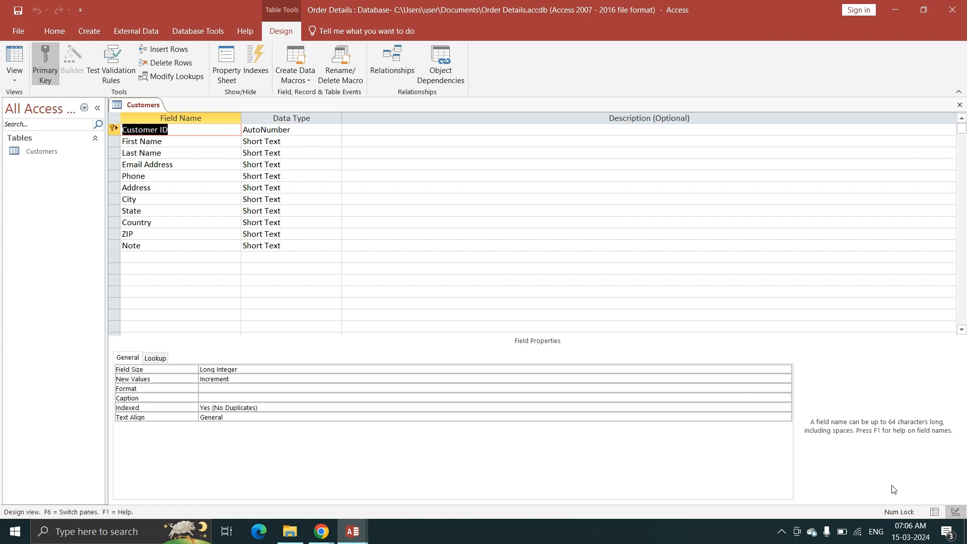
click(935, 512)
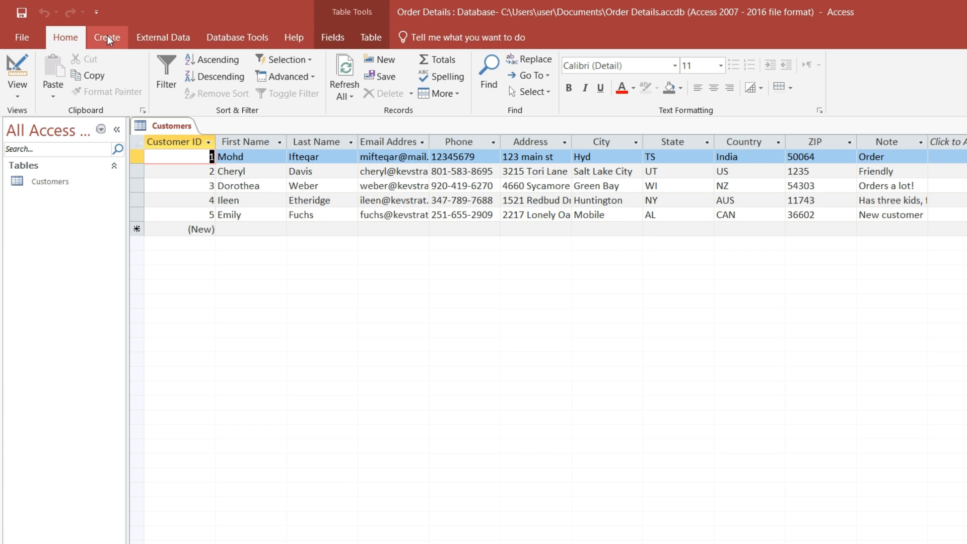
Create a second table and rename its ID field to Order ID.
click(107, 36)
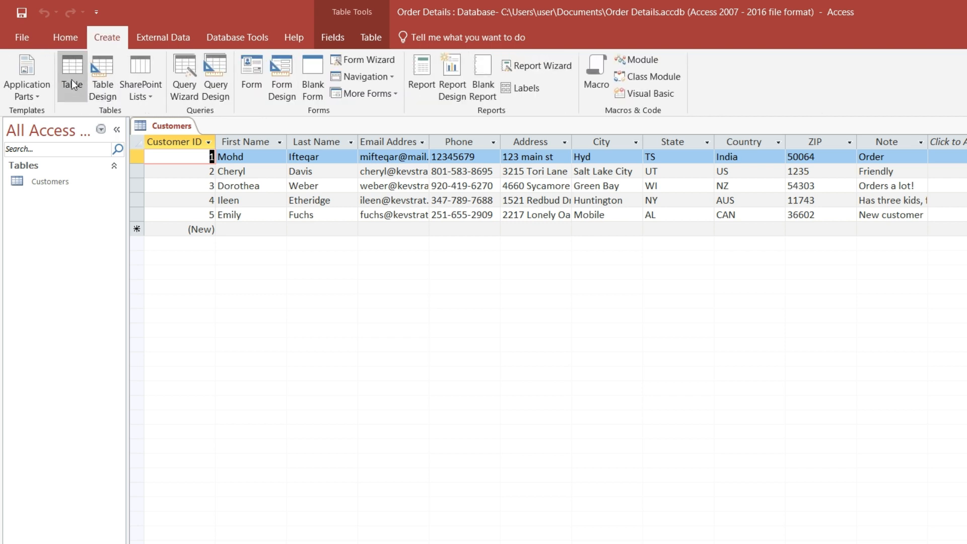
click(71, 79)
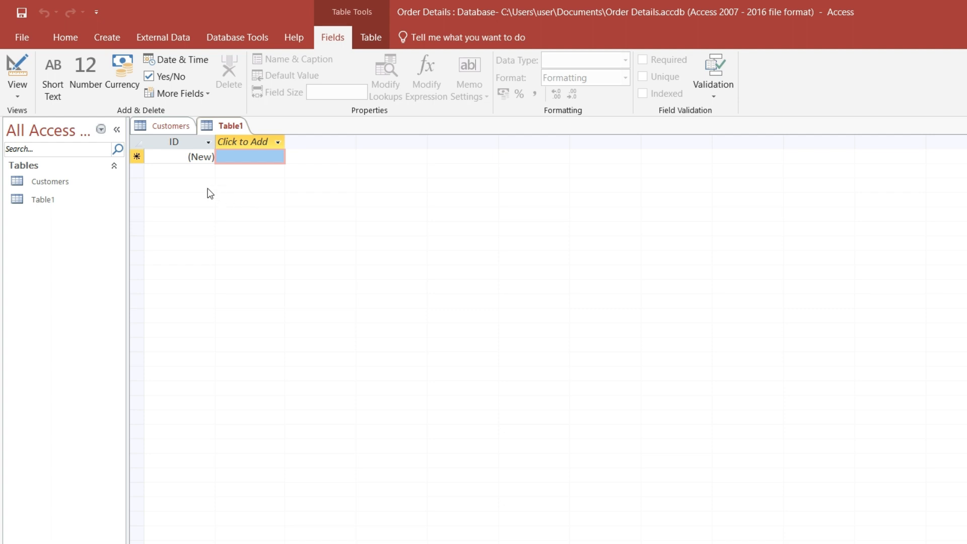
double_click(187, 141)
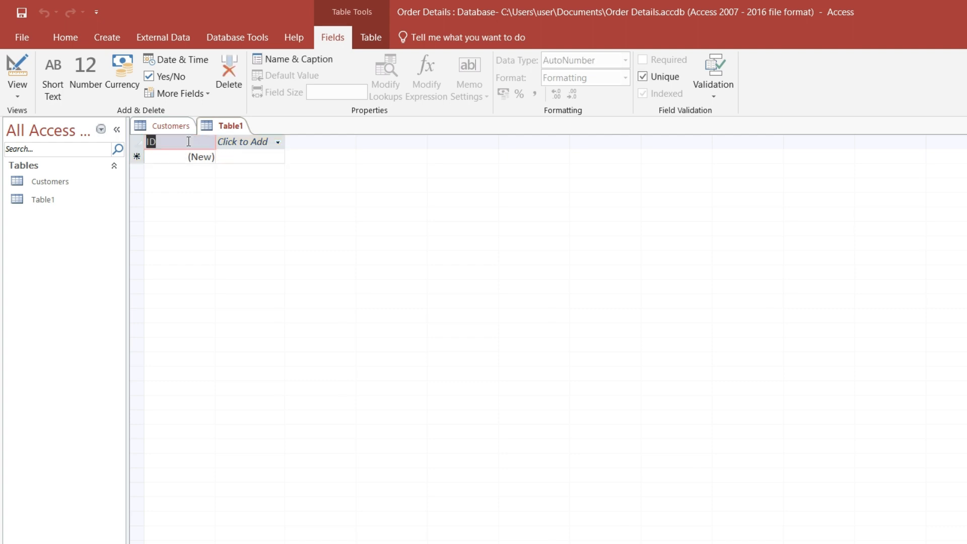
text(OR)
text(der)
key(alt)
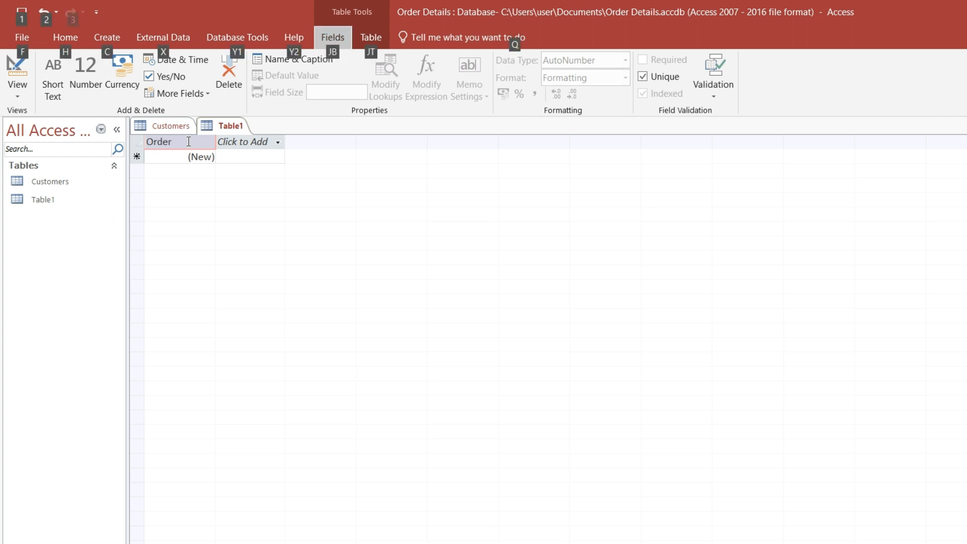
key(Escape)
text(ID)
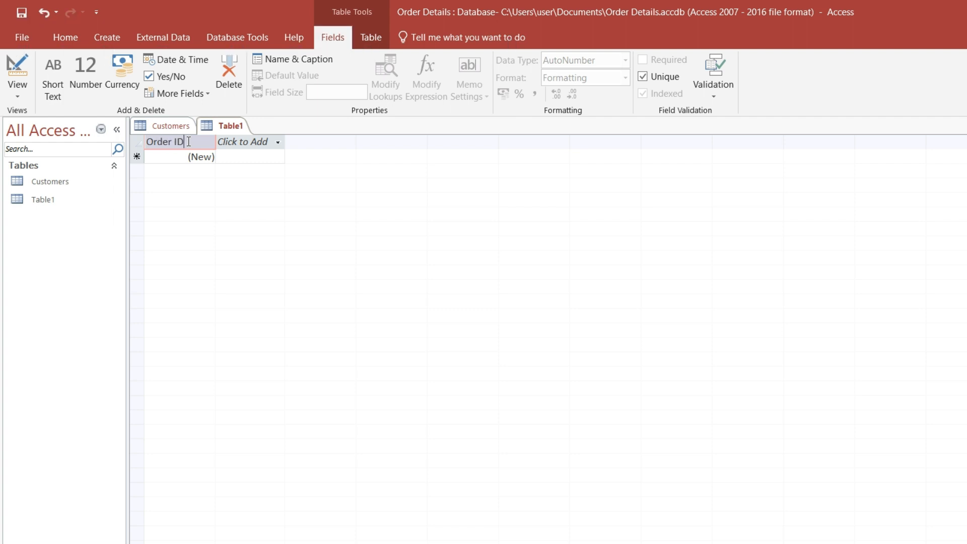
key(Return)
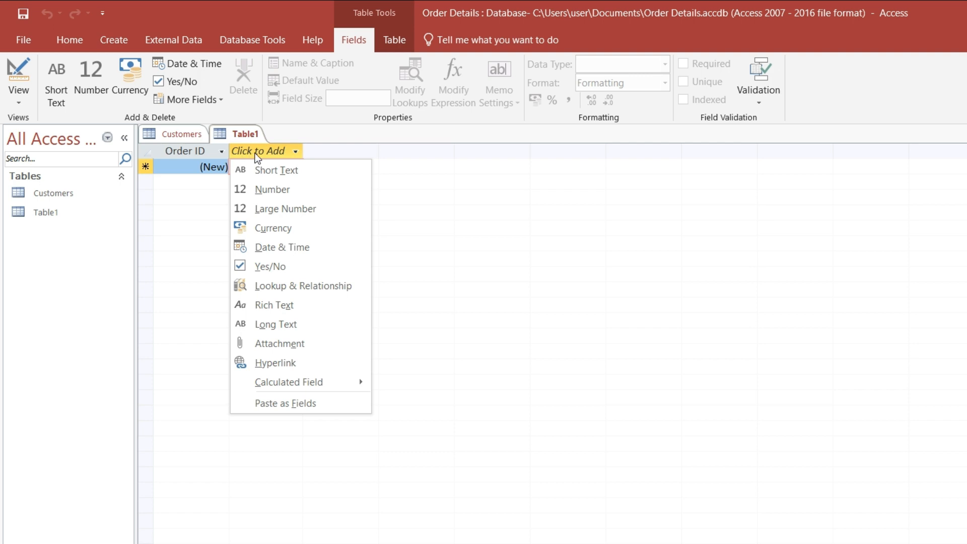
Add a Number field named Customer ID after Order ID.
click(254, 188)
key(BackSpace)
text(C)
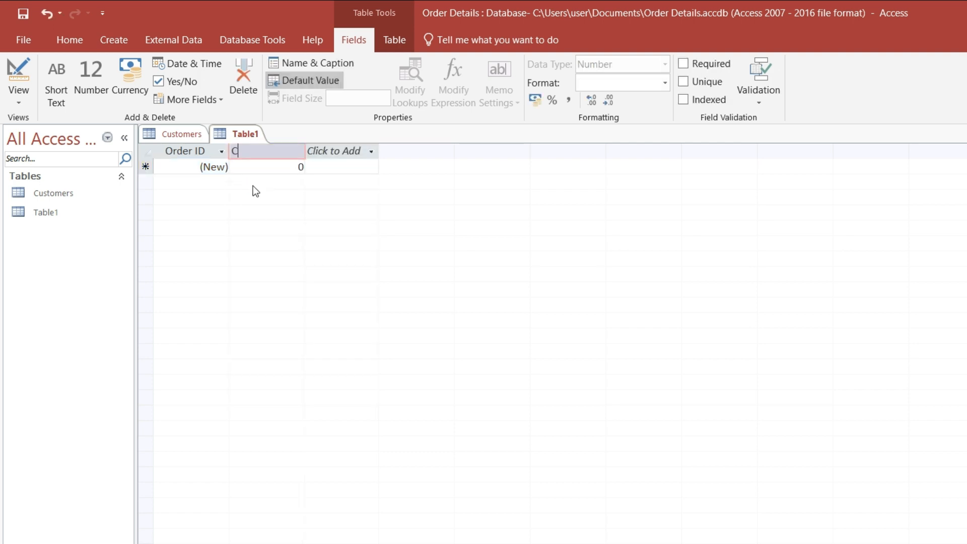
text(ustomer ID)
key(Return)
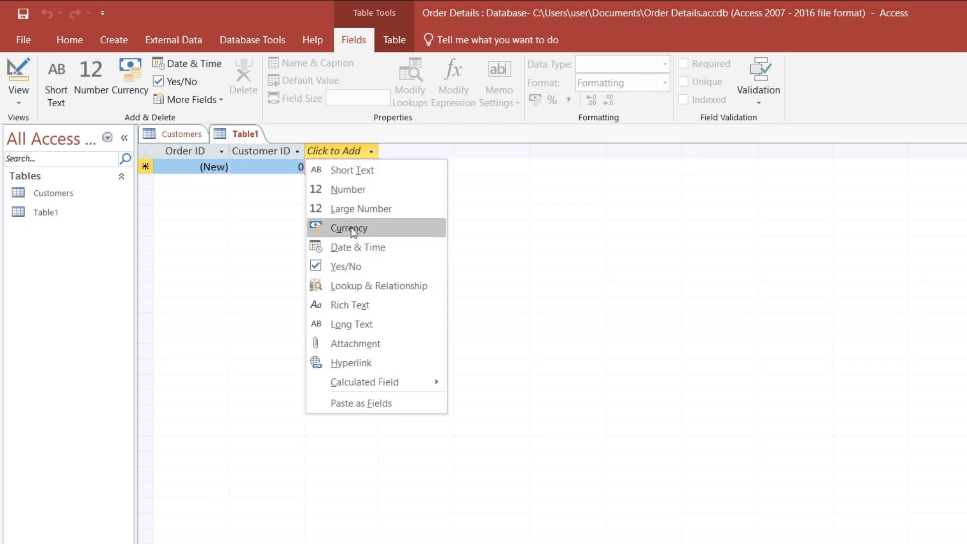
Add a Date & Time field named Order Date after Customer ID.
click(356, 248)
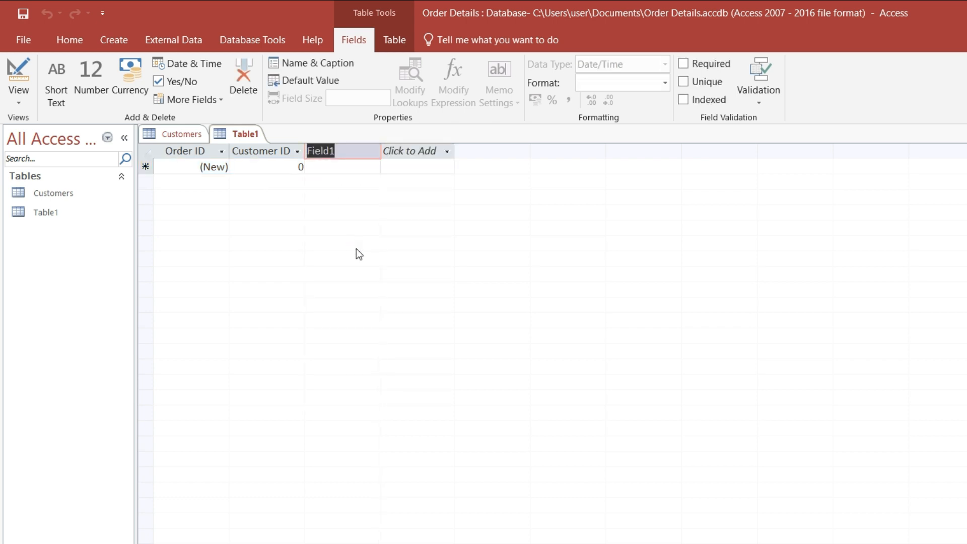
key(BackSpace)
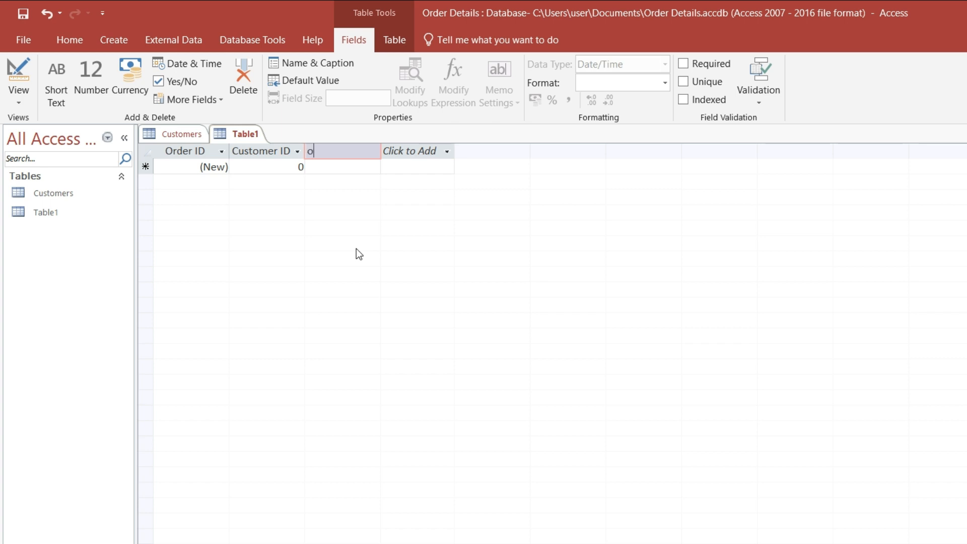
text(Order Date)
key(Return)
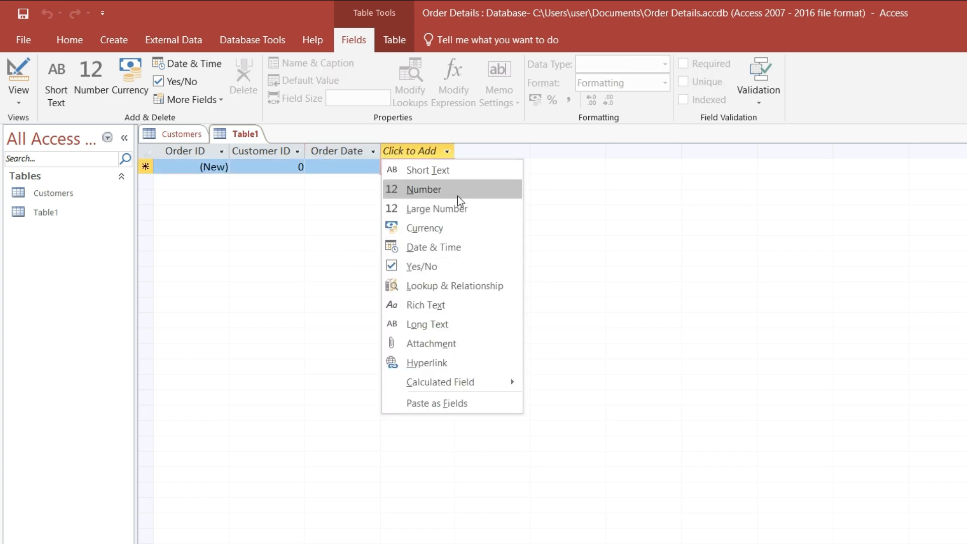
Add a Currency field named Revenue after Order Date.
click(419, 230)
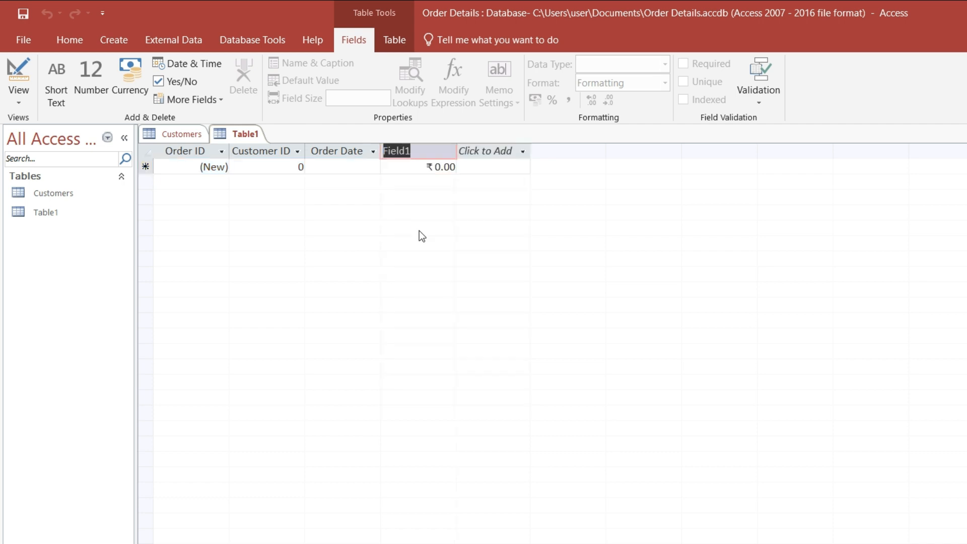
text(Revenue)
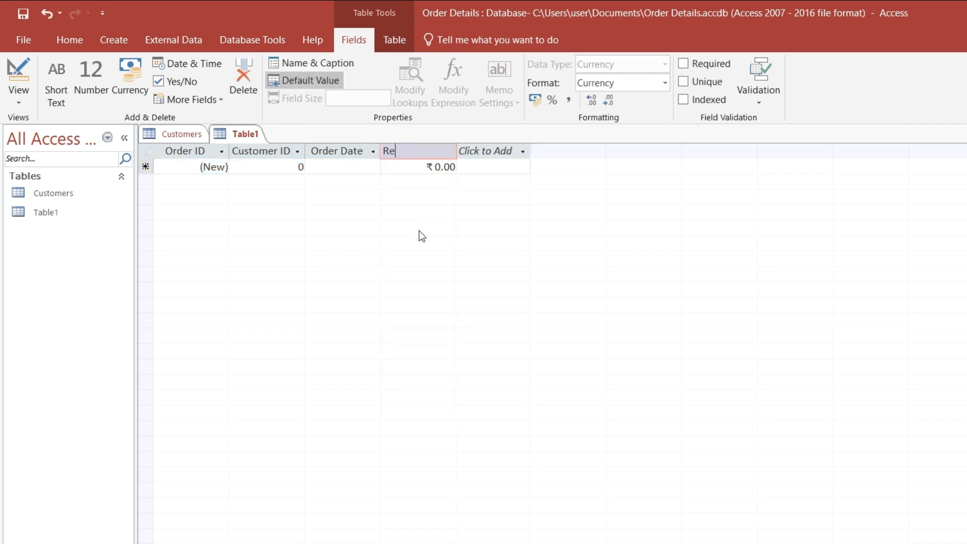
key(Return)
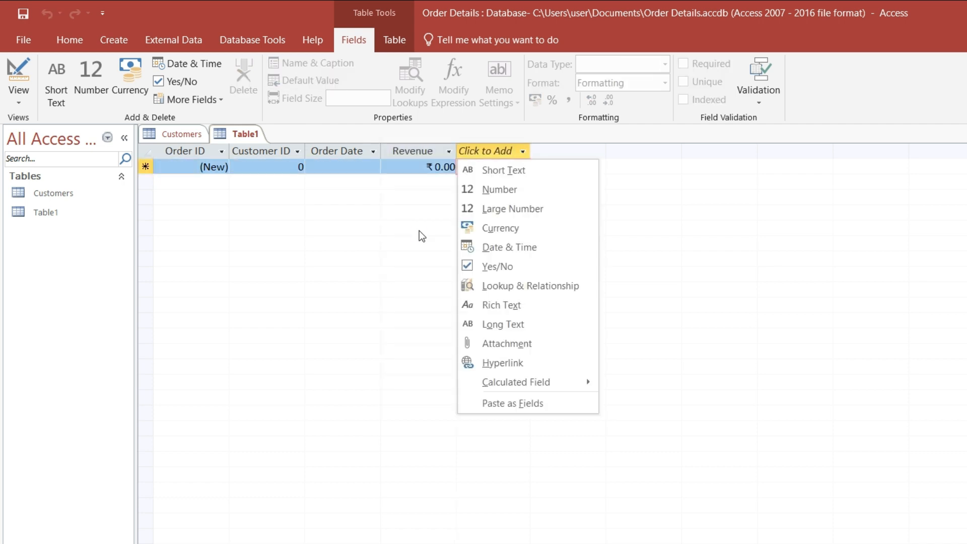
Add a Number field named Total Order after Revenue.
click(419, 230)
click(487, 153)
click(494, 191)
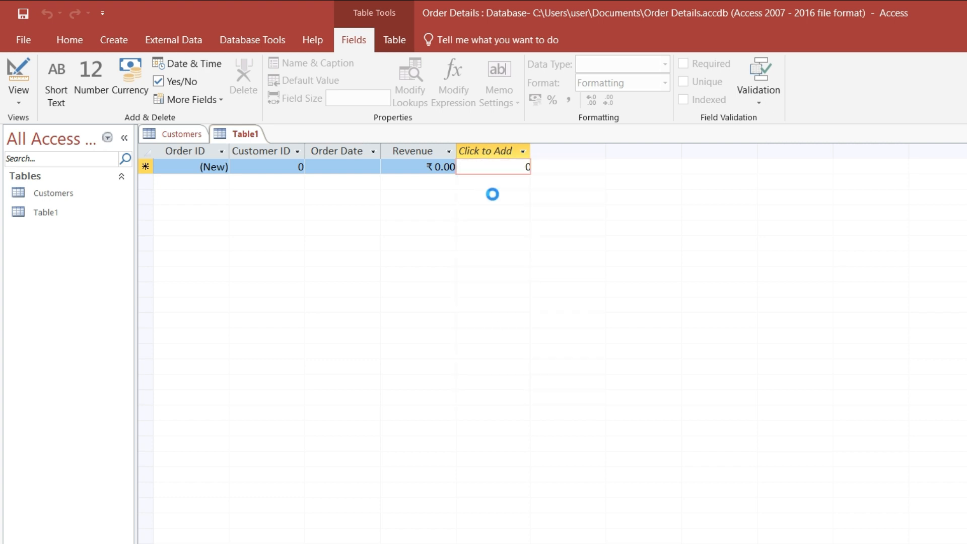
text(Tota)
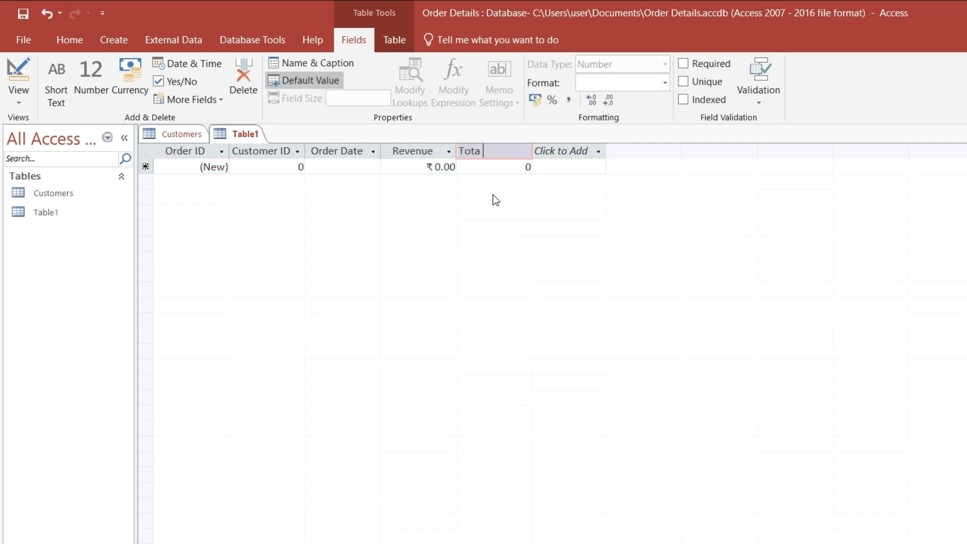
text(l Order)
key(Return)
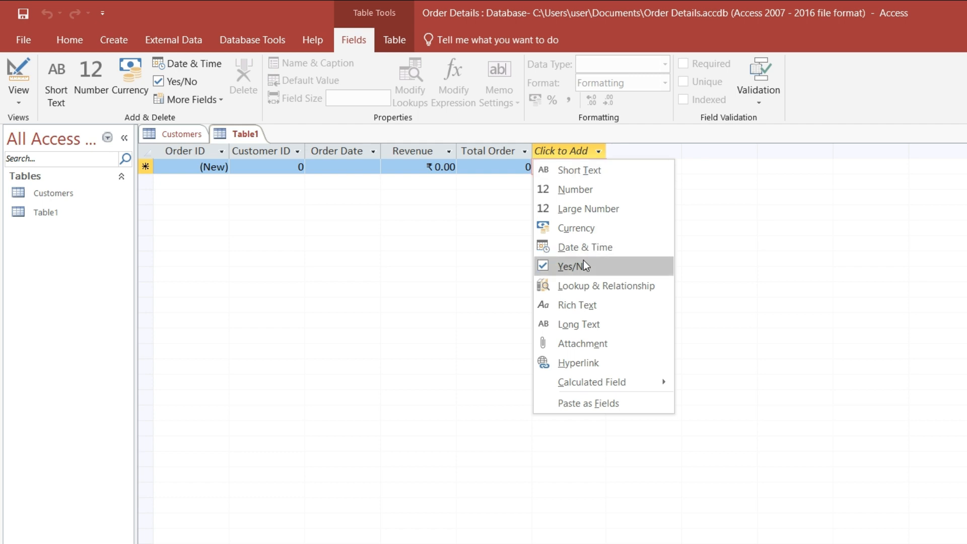
Add a calculated Number field named Revenue Per Order after Total Order, using the expression [Total Order] / [Revenue].
mouse_move(584, 389)
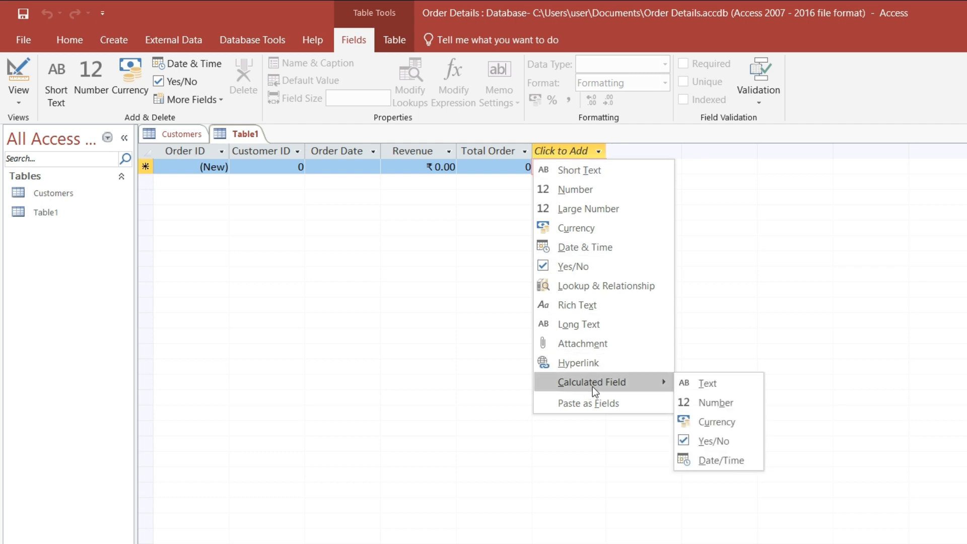
click(715, 403)
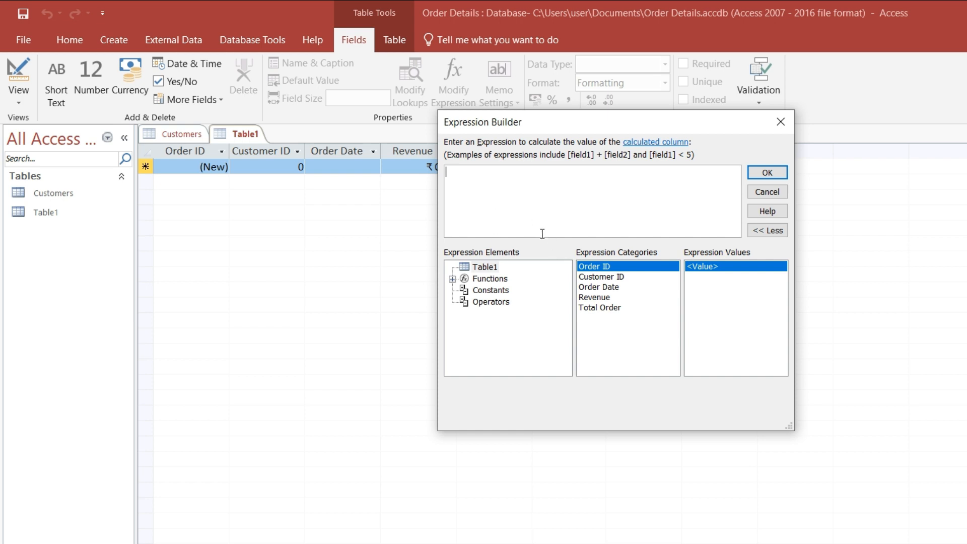
double_click(606, 309)
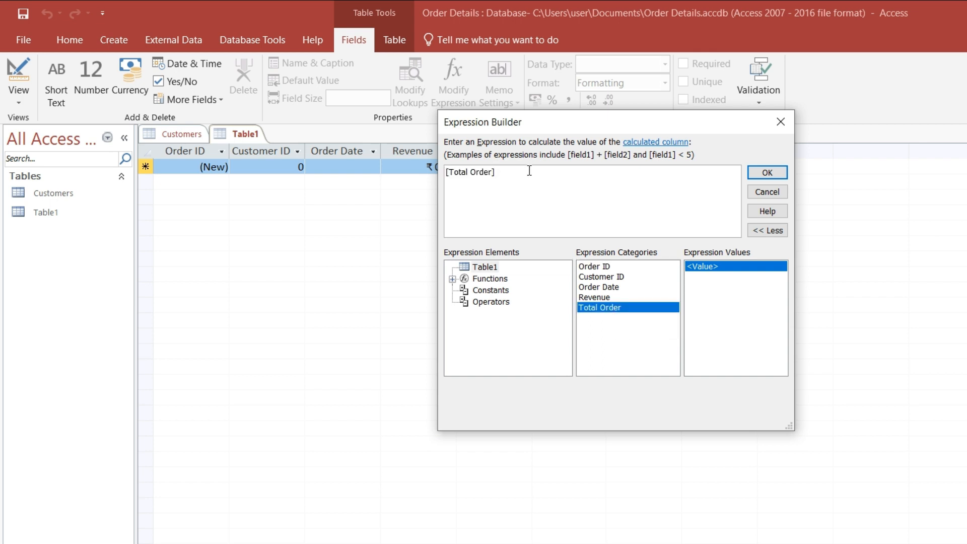
text(/)
click(590, 299)
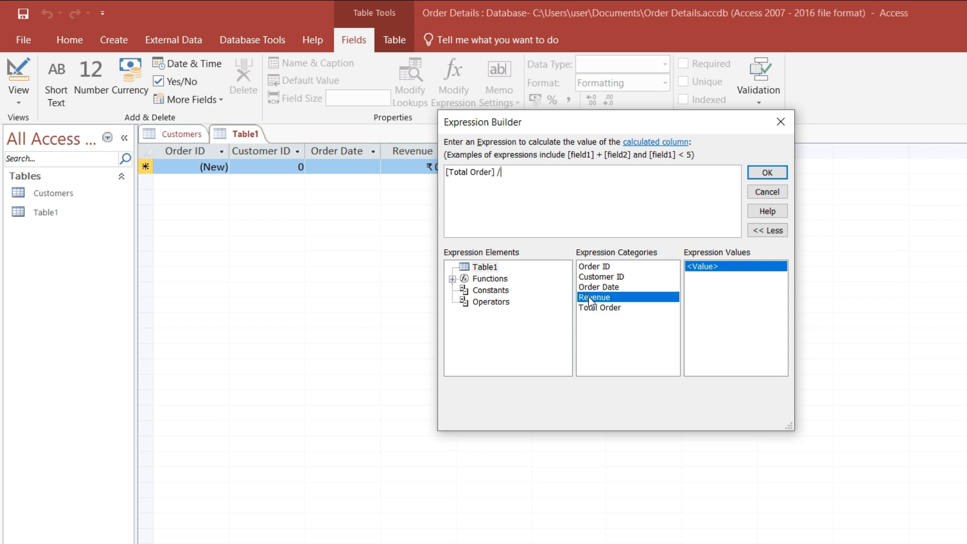
double_click(589, 299)
click(766, 173)
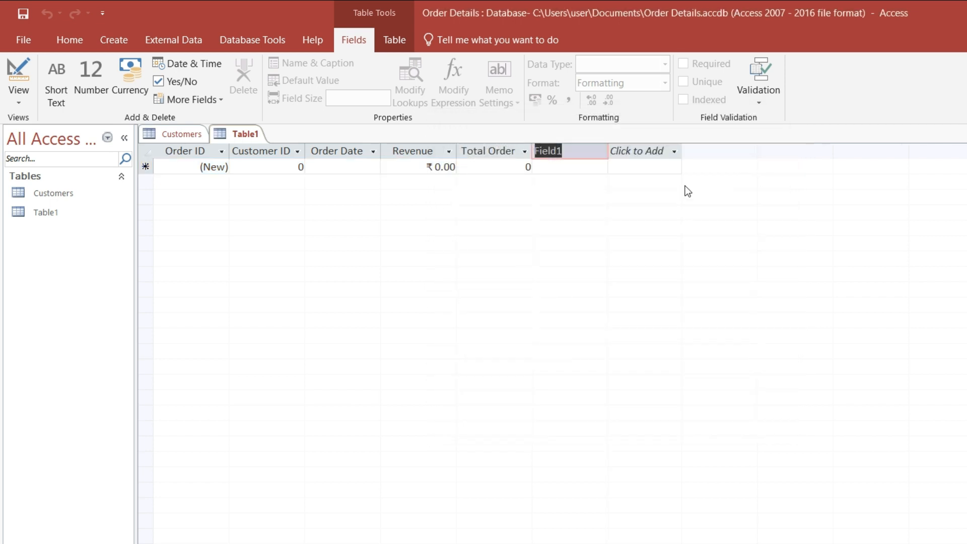
text(Reven)
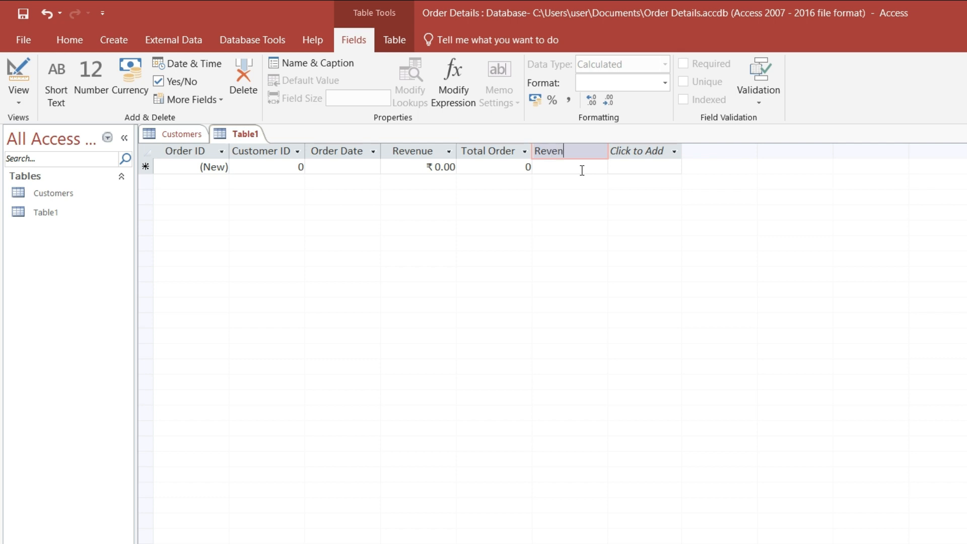
text(ue Per ORder)
Fill the first order record with the first customer's ID, order date 15-03-2024, revenue 450.00 and total order 25.
click(277, 167)
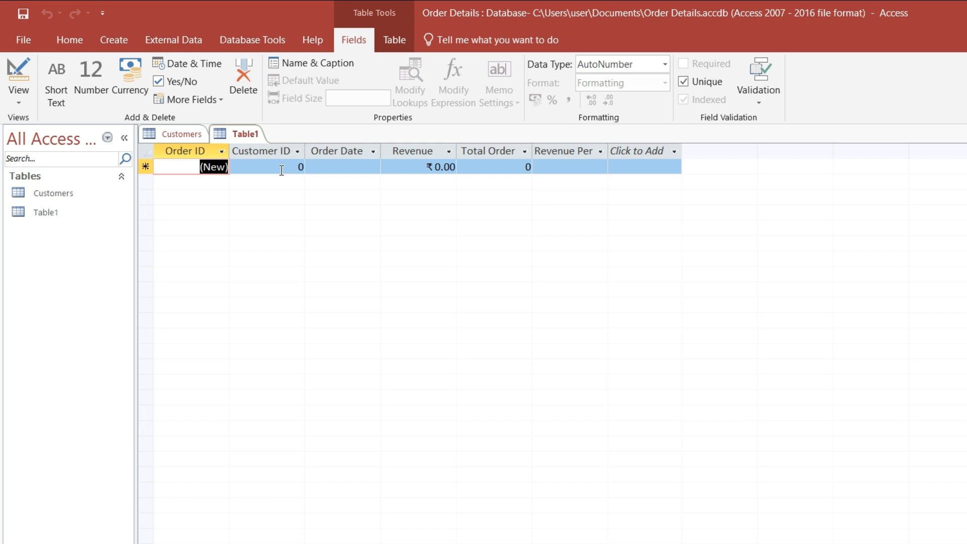
click(293, 168)
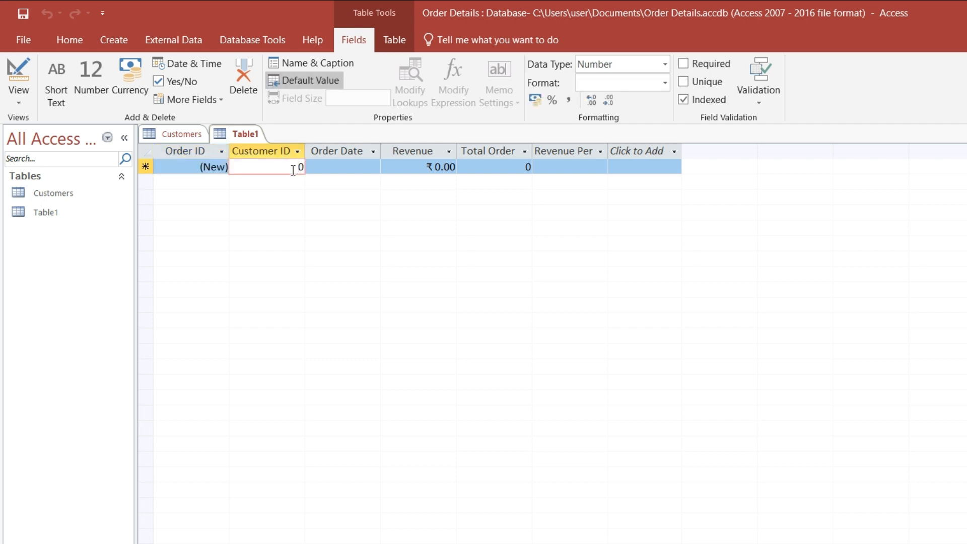
key(Delete)
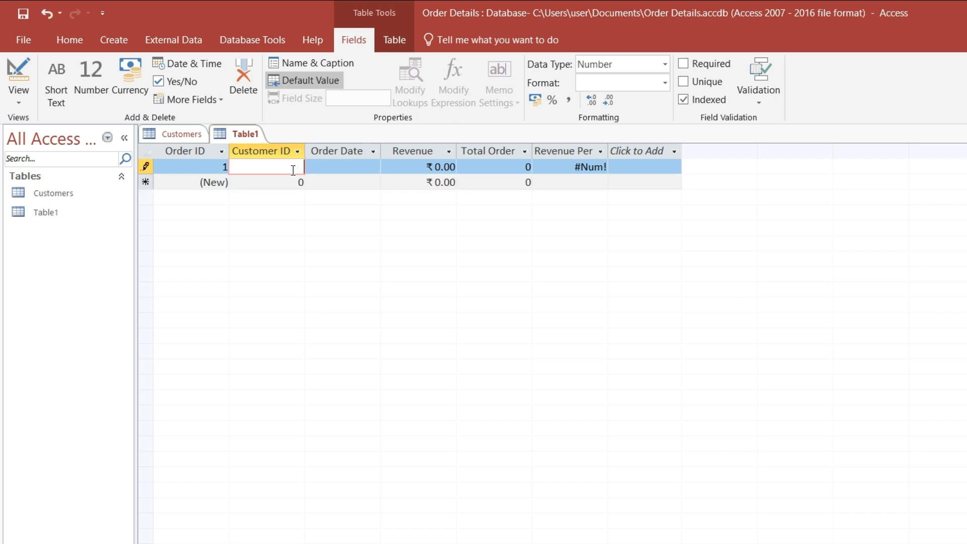
key(Tab)
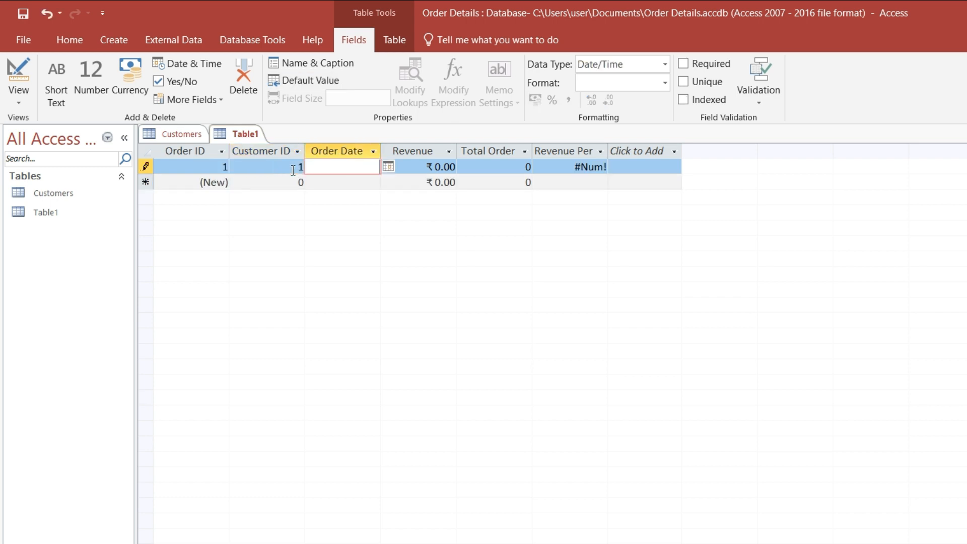
text(15-03-2024)
key(Tab)
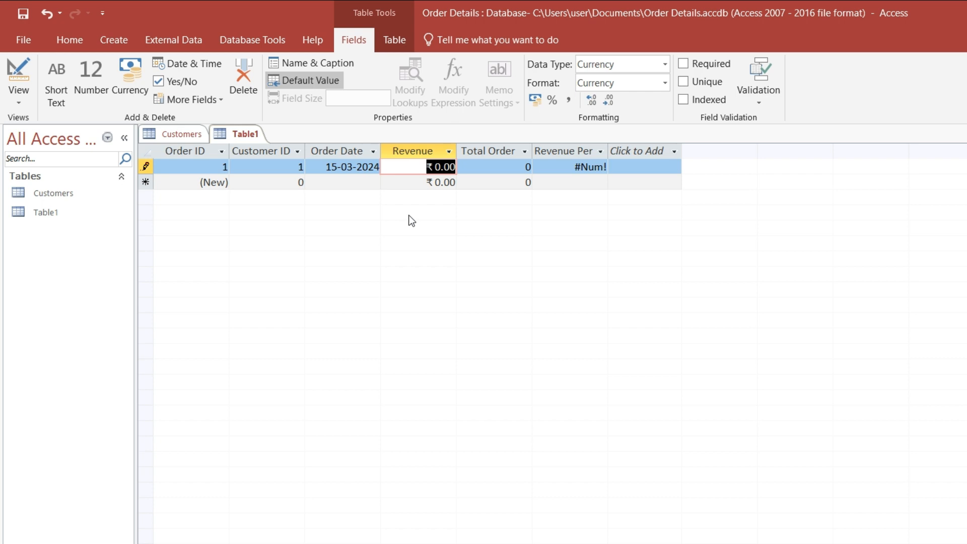
text(4500)
key(BackSpace)
text(.00)
key(Tab)
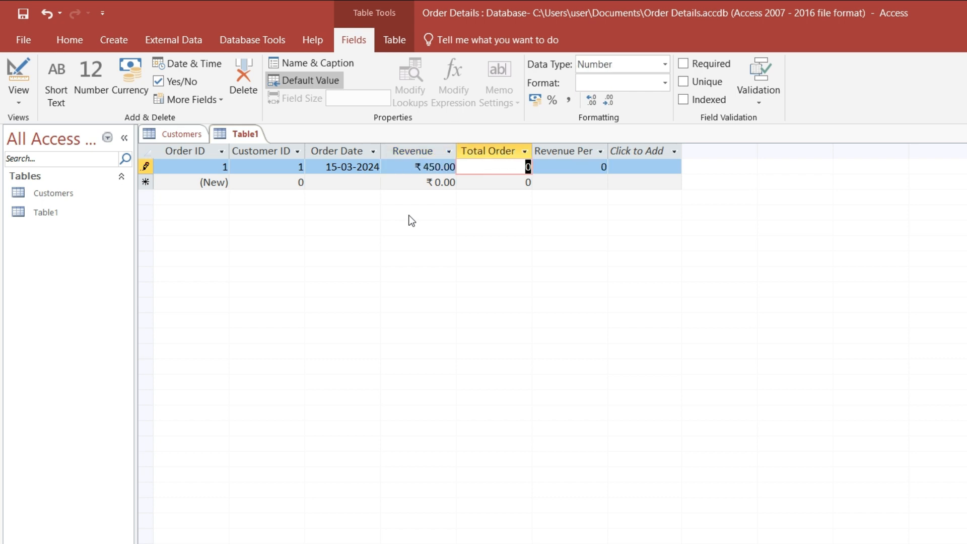
text(25)
key(Tab)
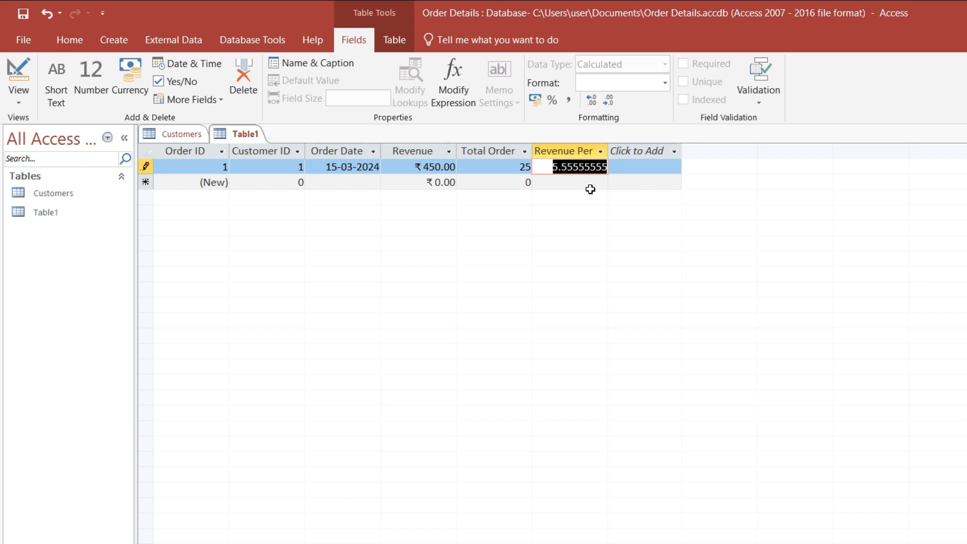
Add three orders for the next three customers: 15-04-2024, 500, 30; 04-03-2024, 600, 15; 15-03-2024, 1,200, 200.
text(00.00)
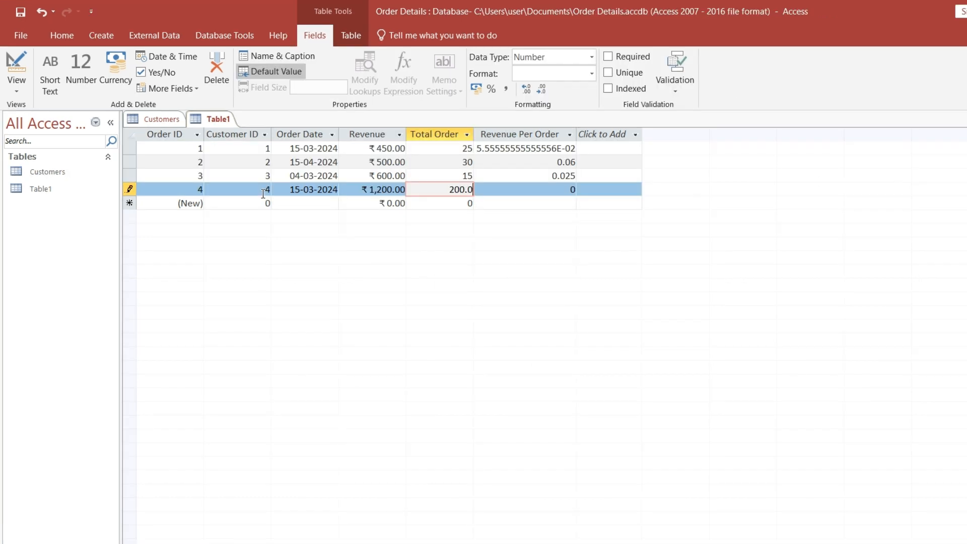
key(Tab)
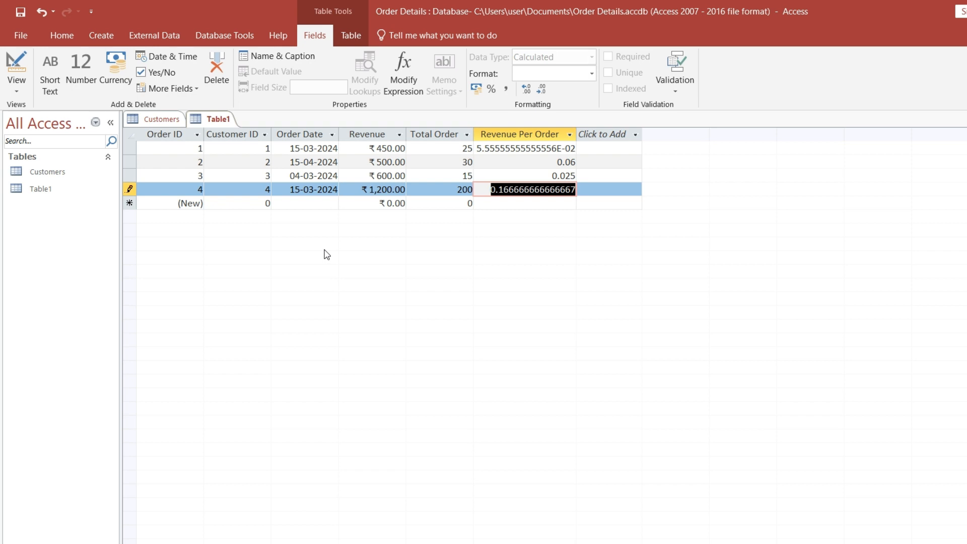
Open the database's Relationships layout and add the Customers and Table1 tables to it.
click(157, 120)
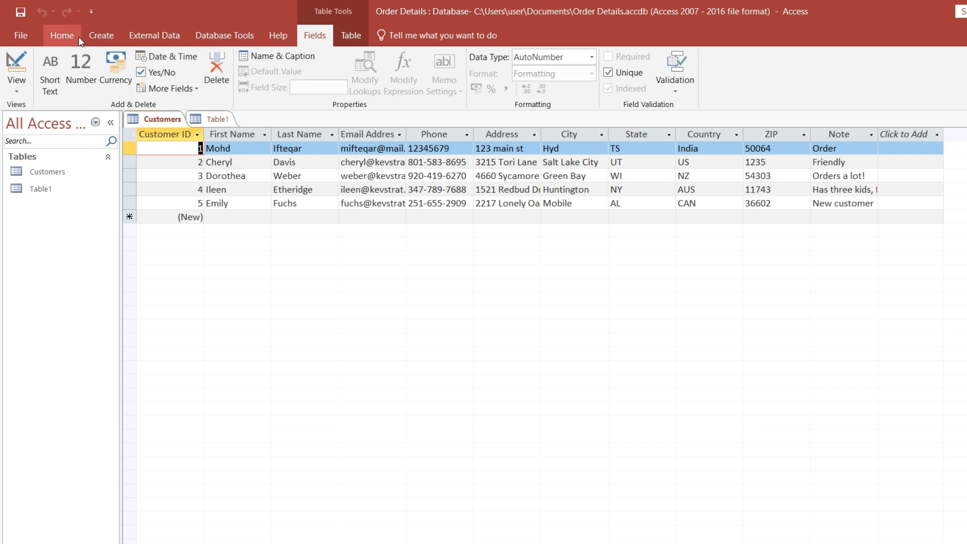
click(226, 35)
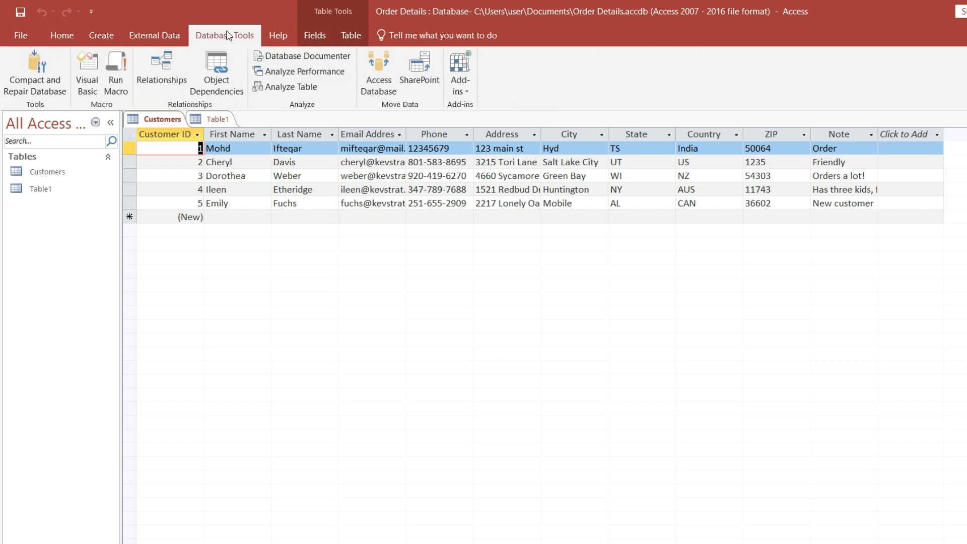
click(165, 81)
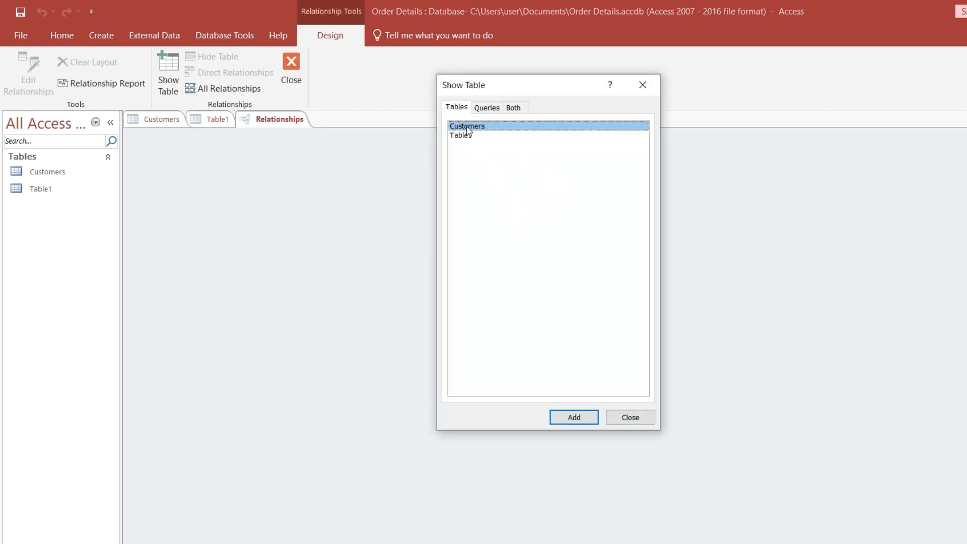
click(574, 418)
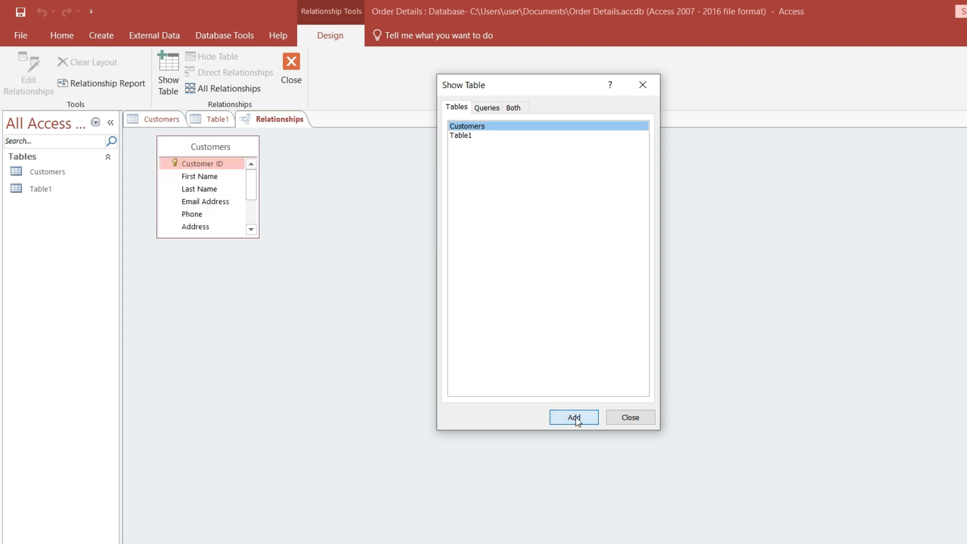
click(466, 136)
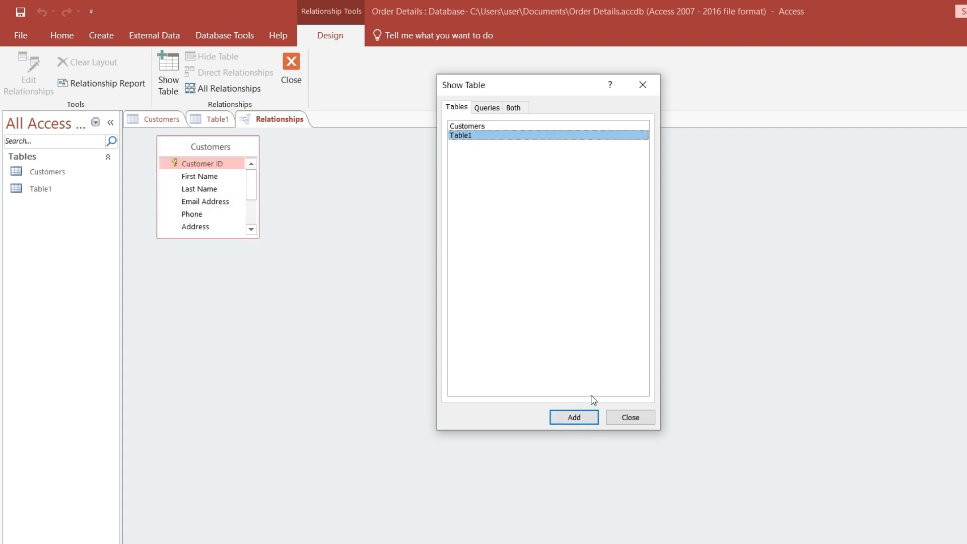
click(572, 420)
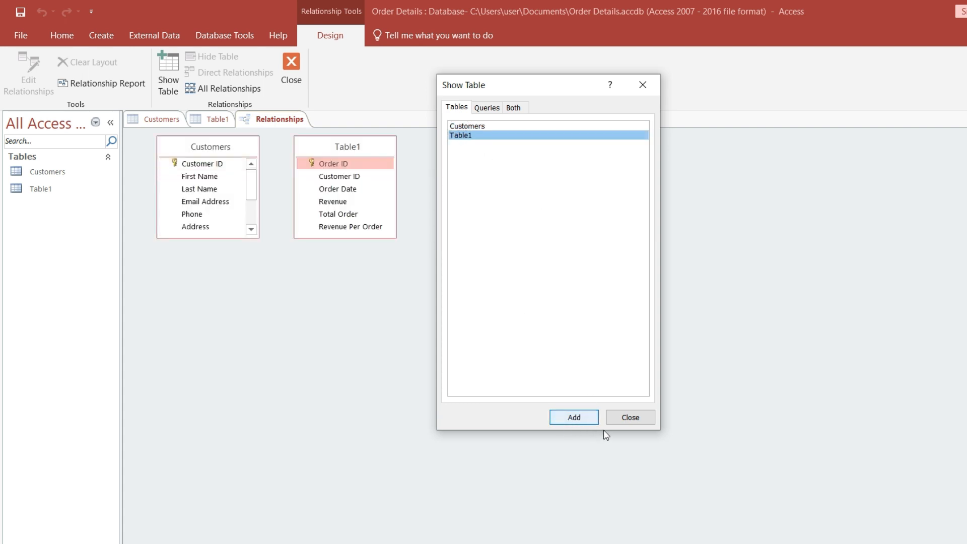
click(638, 419)
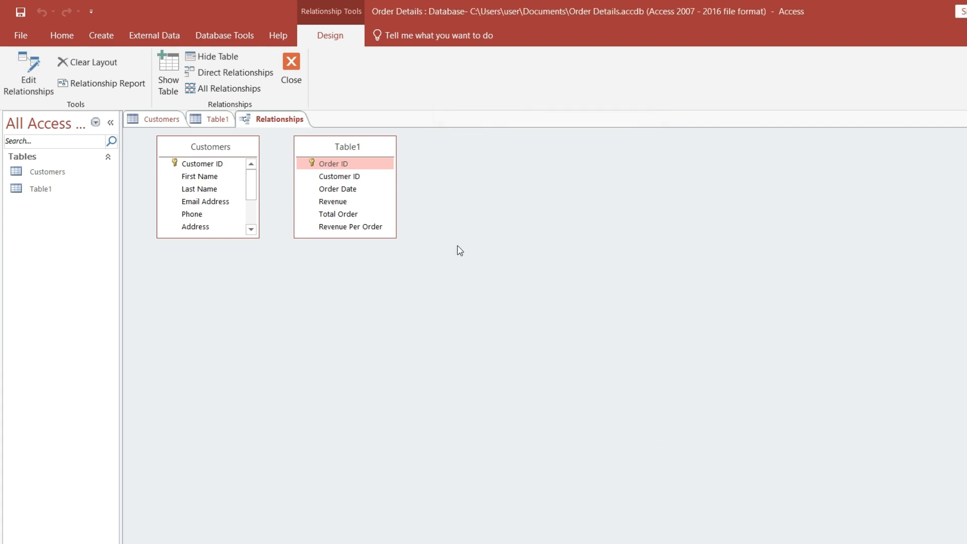
Space the Customers and Table1 boxes apart in the Relationships layout and enlarge both so all their fields fit.
drag(327, 144, 459, 210)
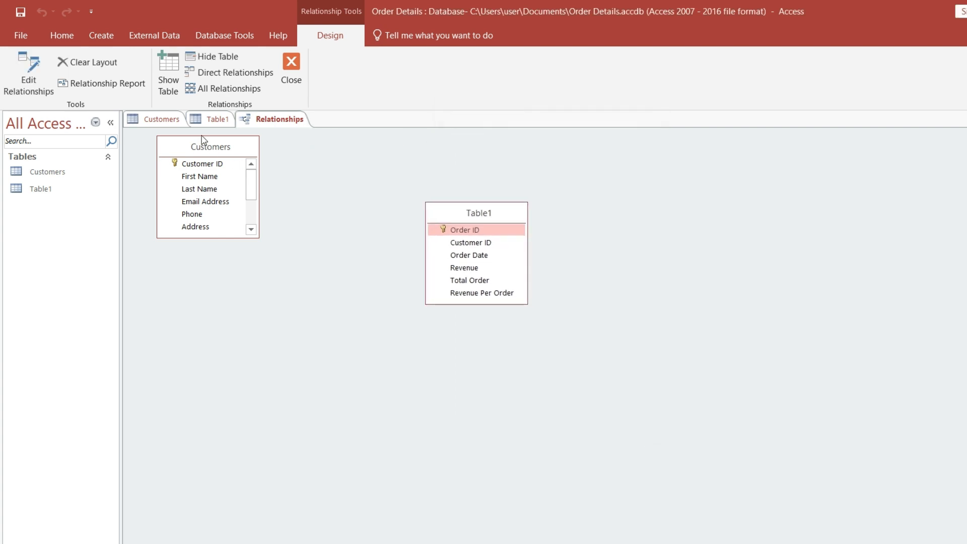
drag(199, 146, 228, 216)
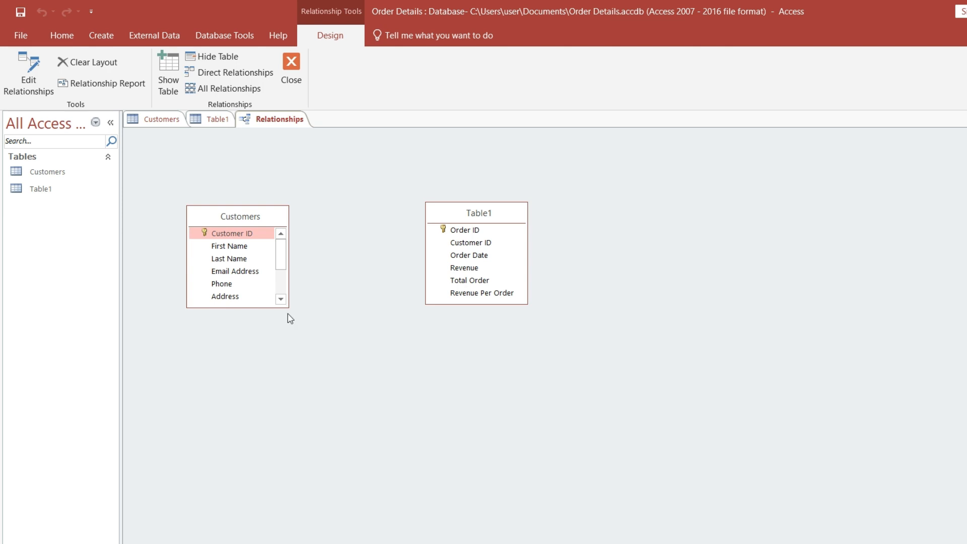
drag(288, 306, 385, 378)
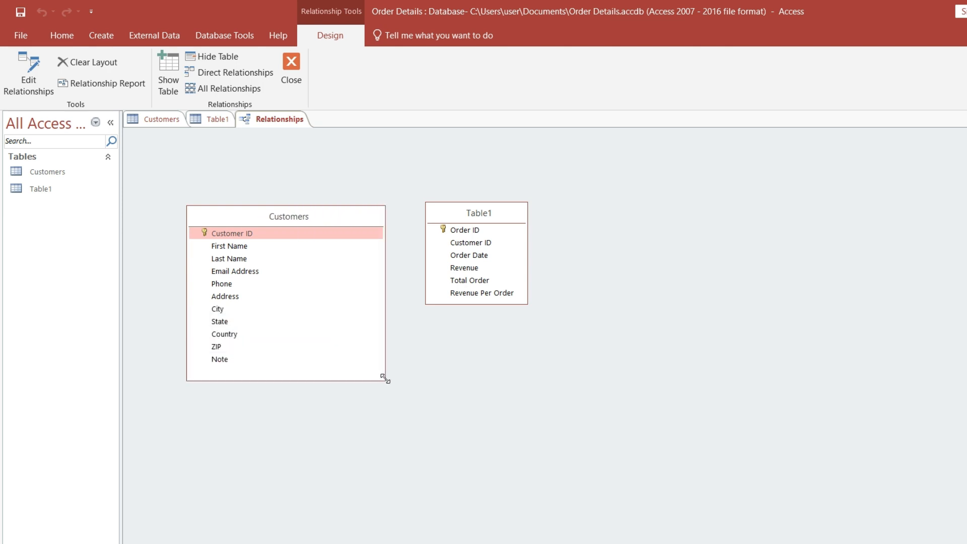
click(525, 303)
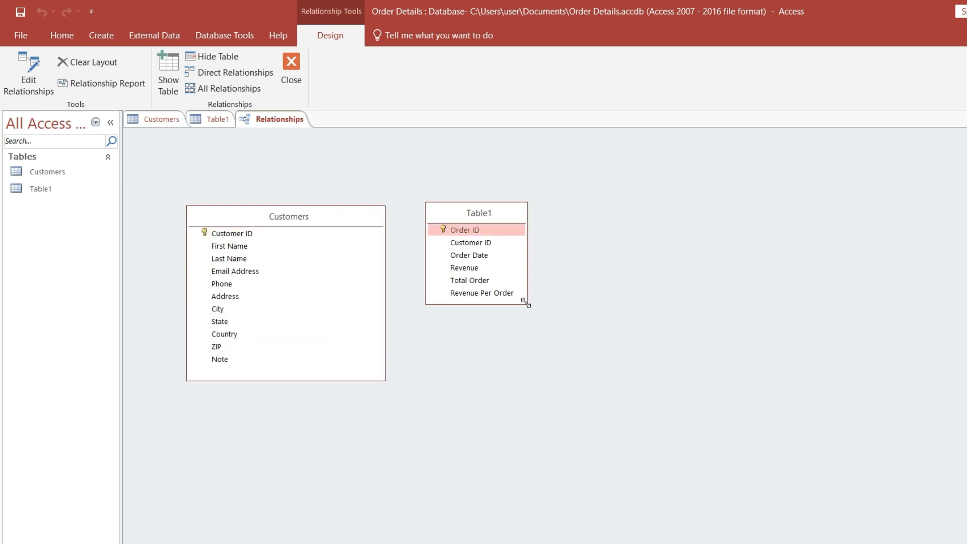
drag(525, 303, 624, 378)
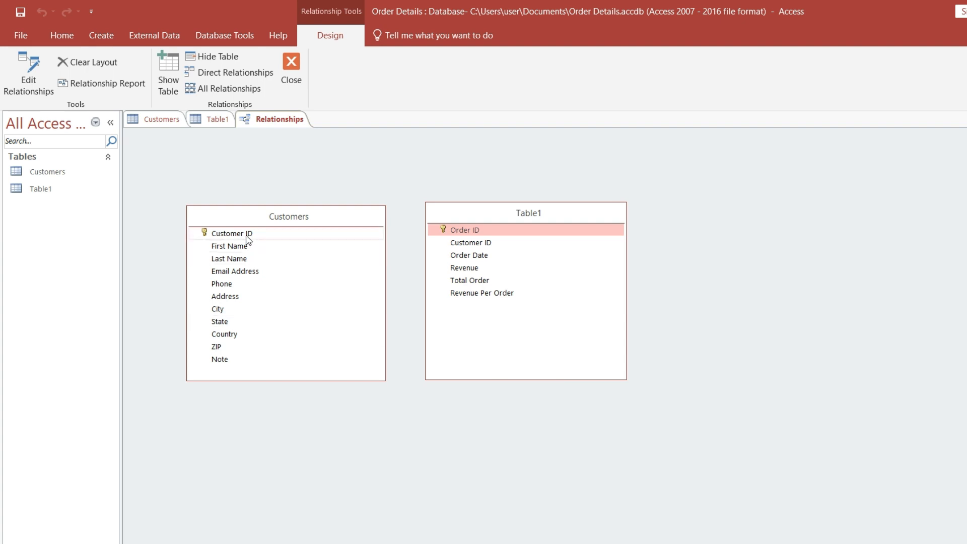
Create a relationship from Customer ID in Customers to Customer ID in Table1, and close the Relationships layout with its changes saved.
drag(241, 233, 444, 251)
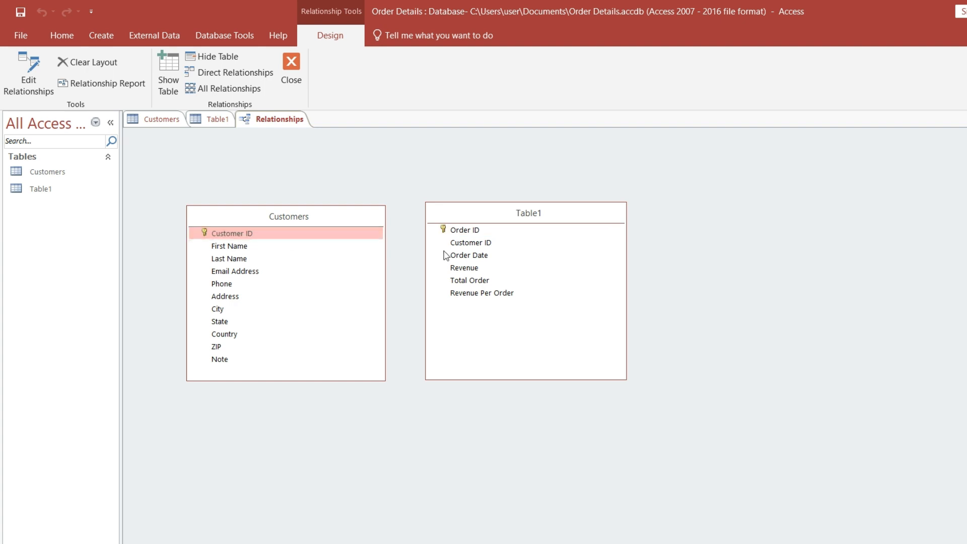
click(480, 245)
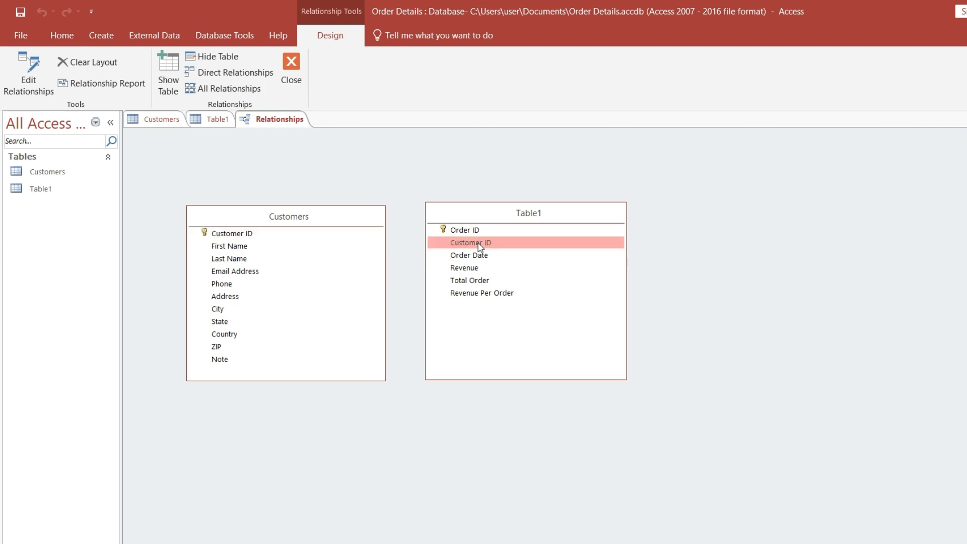
click(241, 235)
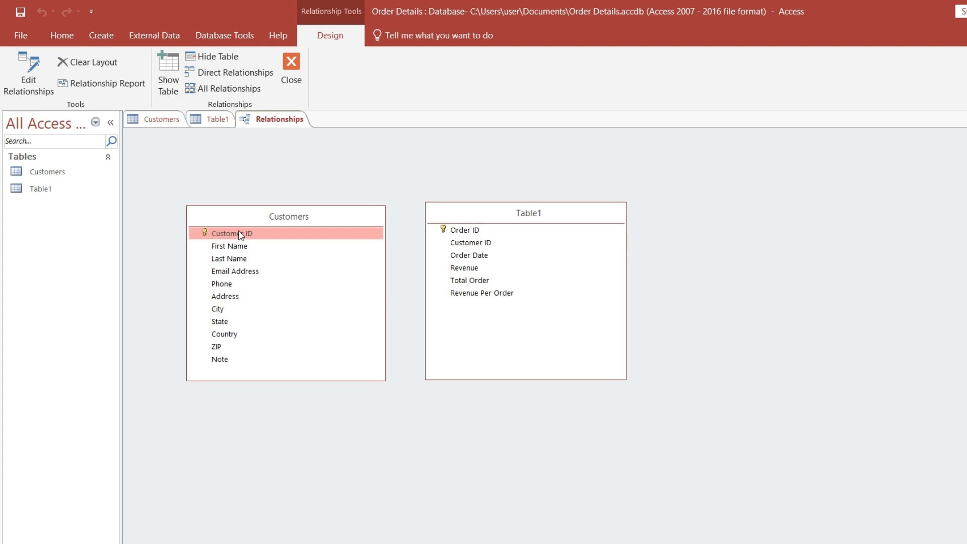
drag(241, 235, 510, 280)
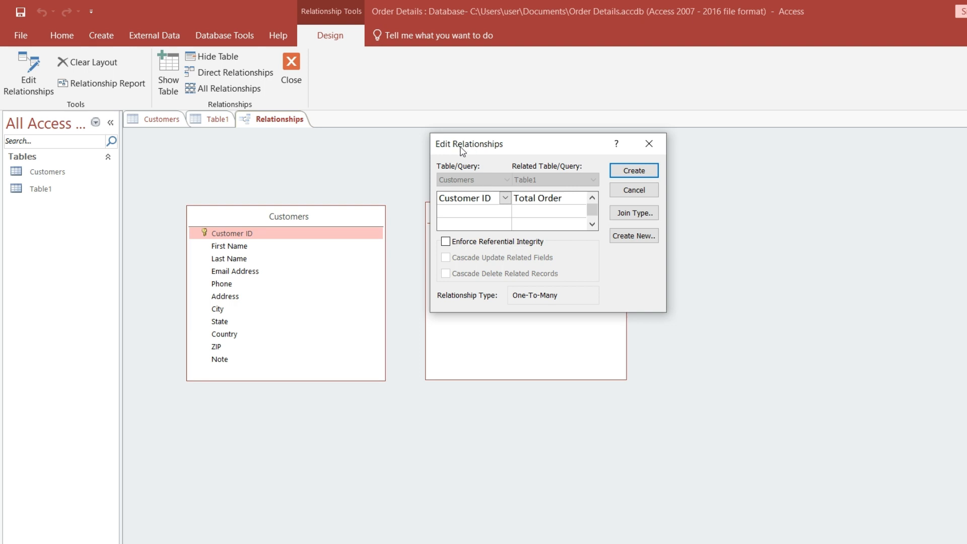
click(580, 200)
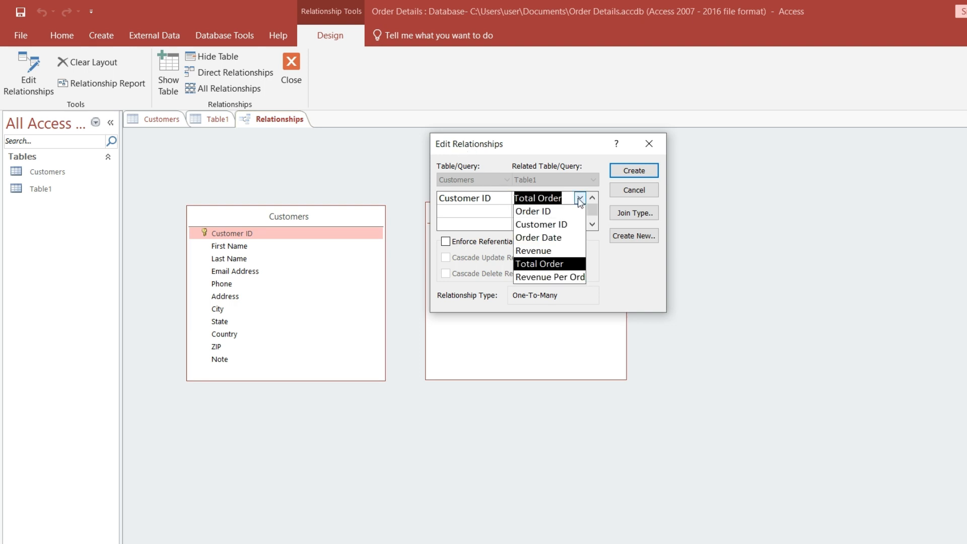
click(546, 224)
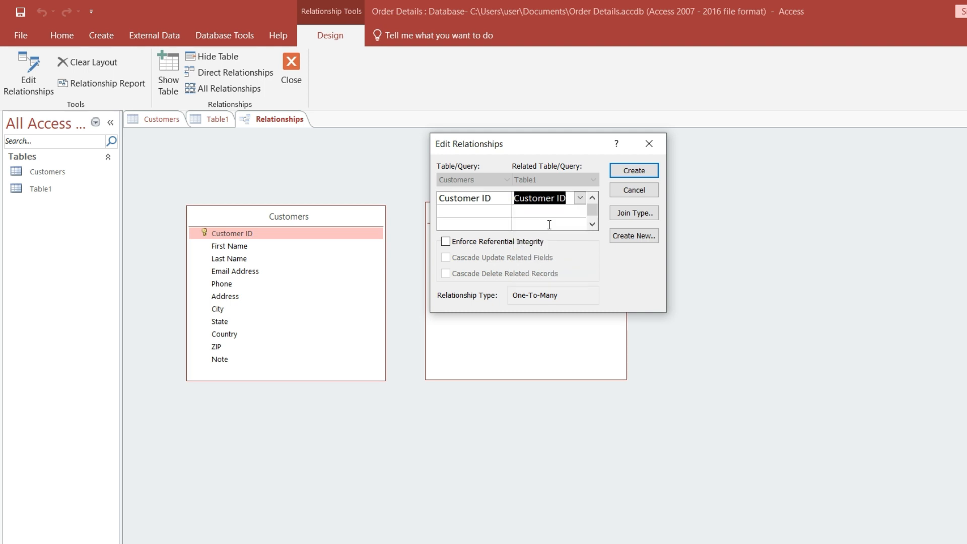
click(632, 173)
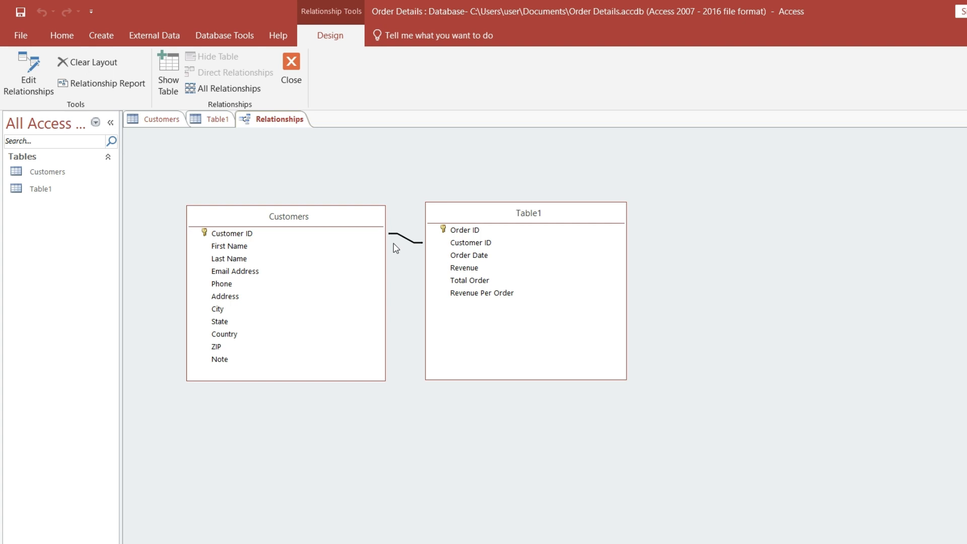
click(291, 68)
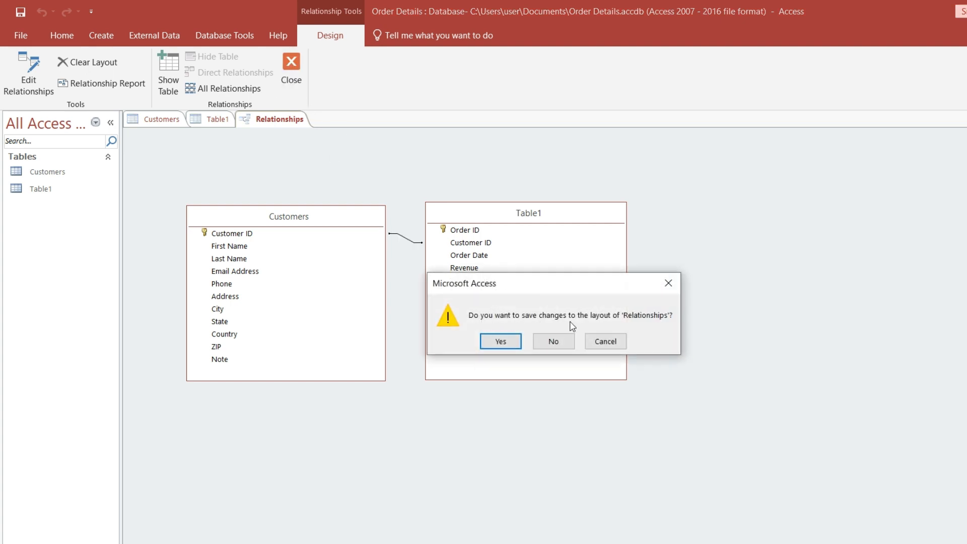
click(508, 341)
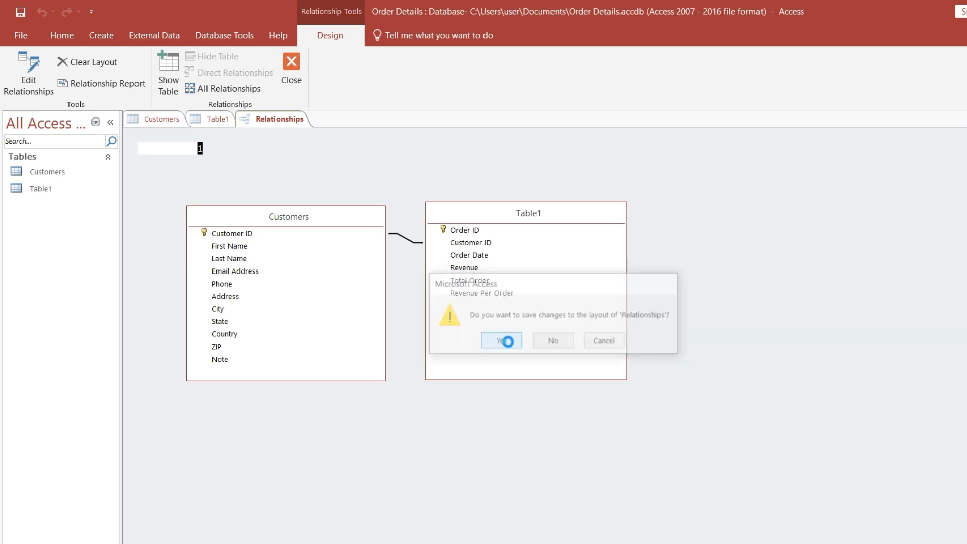